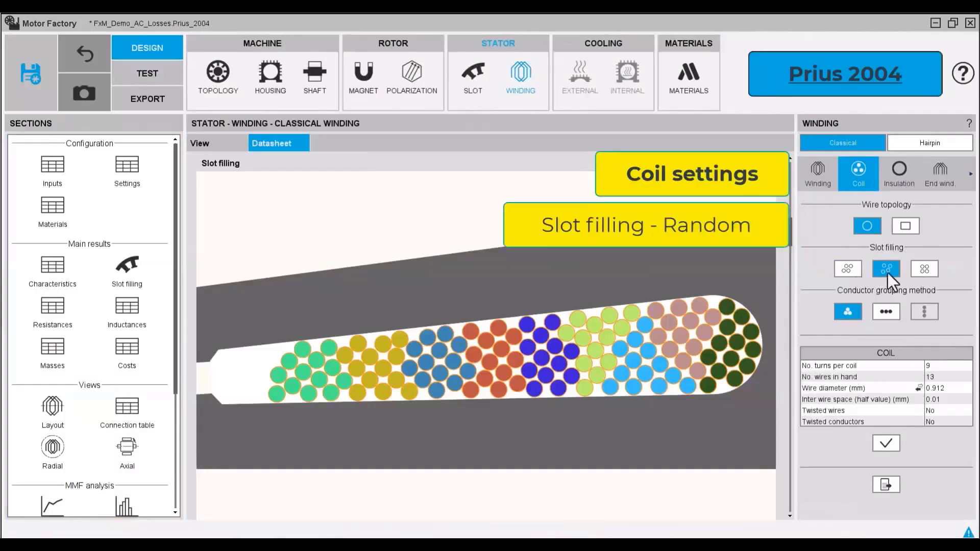
Step: Try orthocyclic and layer slot filling plus horizontal conductor grouping, returning to random filling with grouped conductors
click(847, 269)
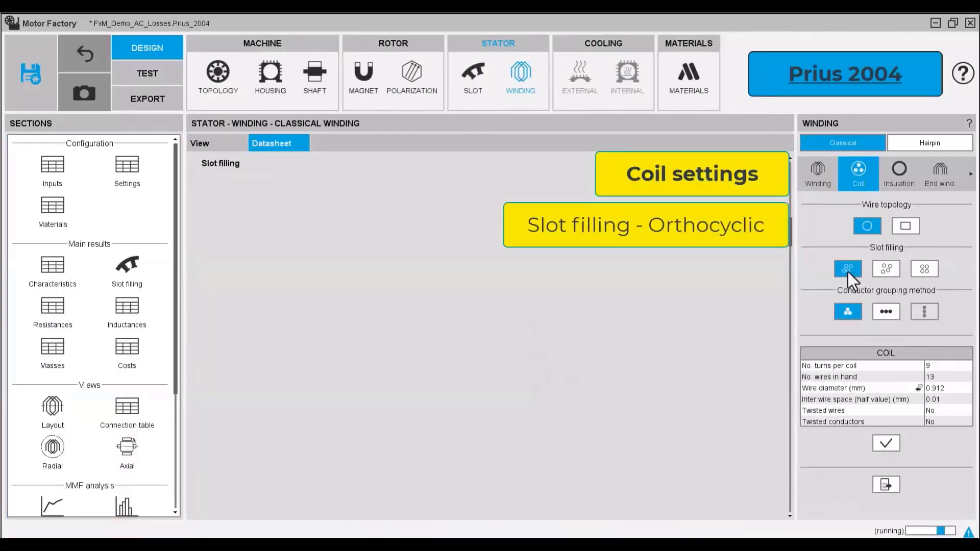
click(922, 268)
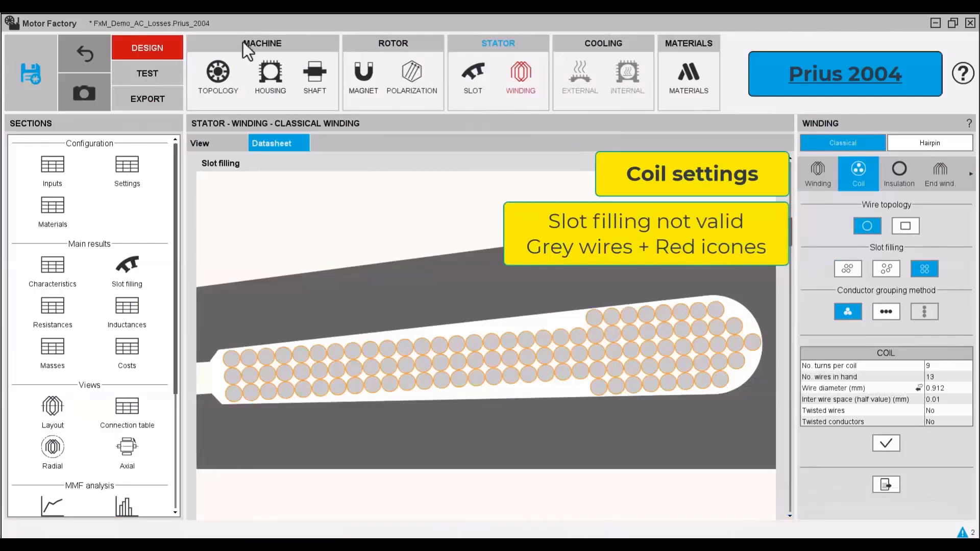
click(855, 269)
click(883, 271)
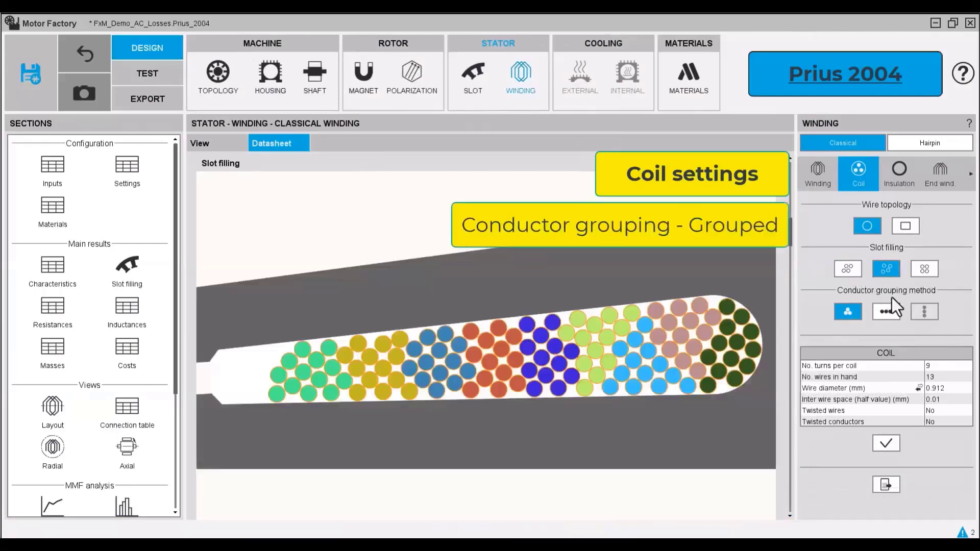
click(881, 313)
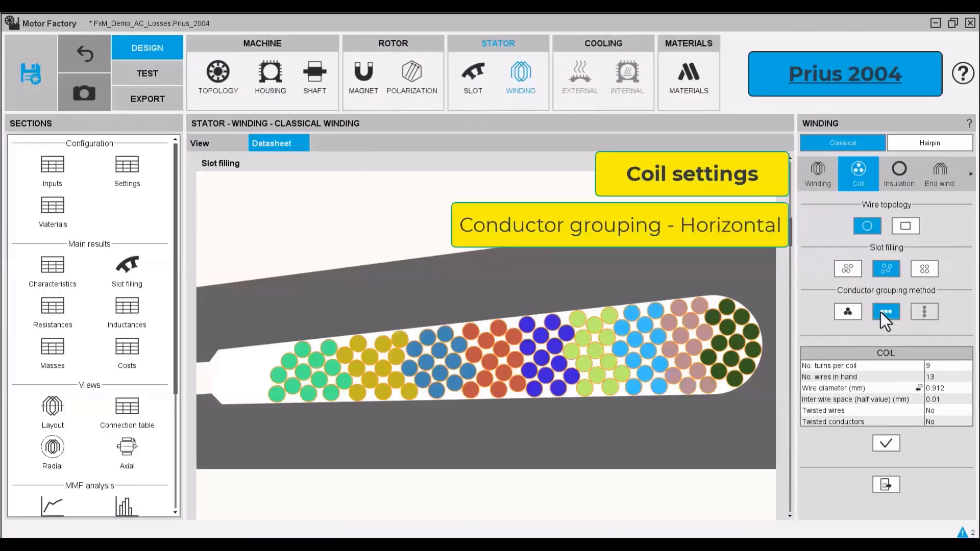
click(853, 315)
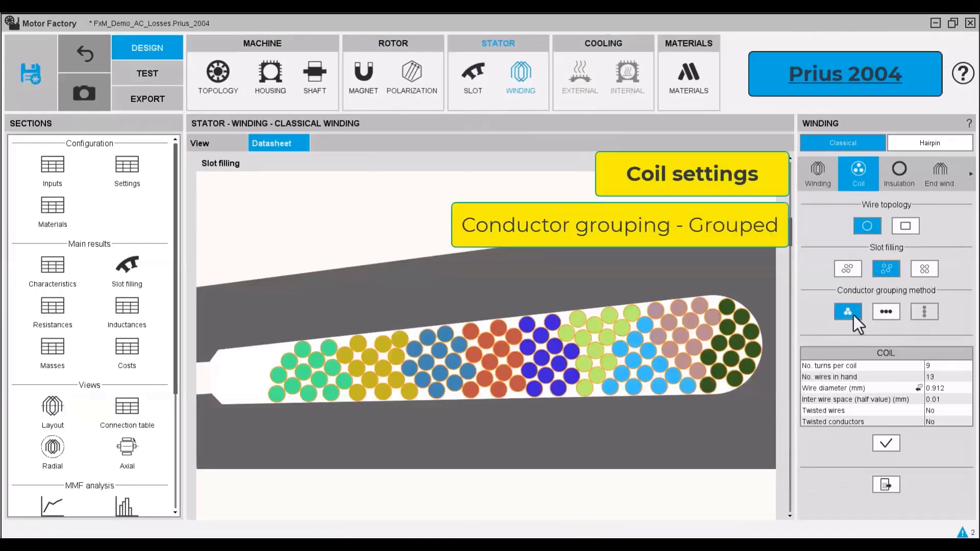
Step: Set the winding's liner insulation thickness to 0.1 mm and apply it
click(900, 170)
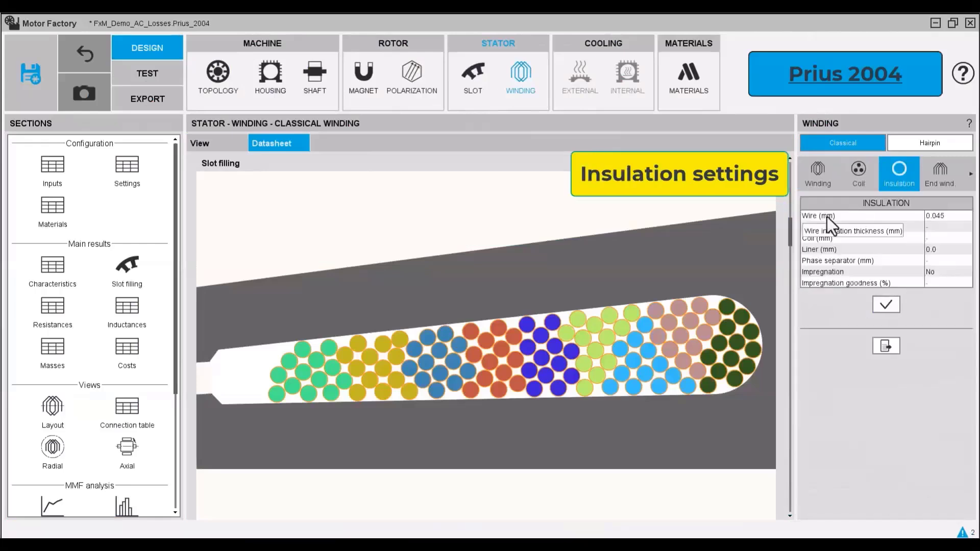
click(948, 248)
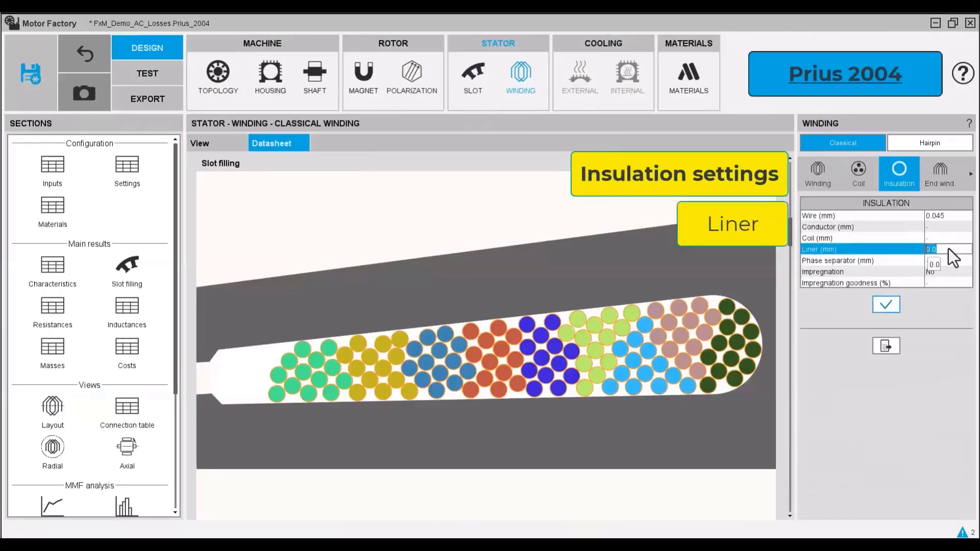
text(0.1)
key(Return)
click(888, 304)
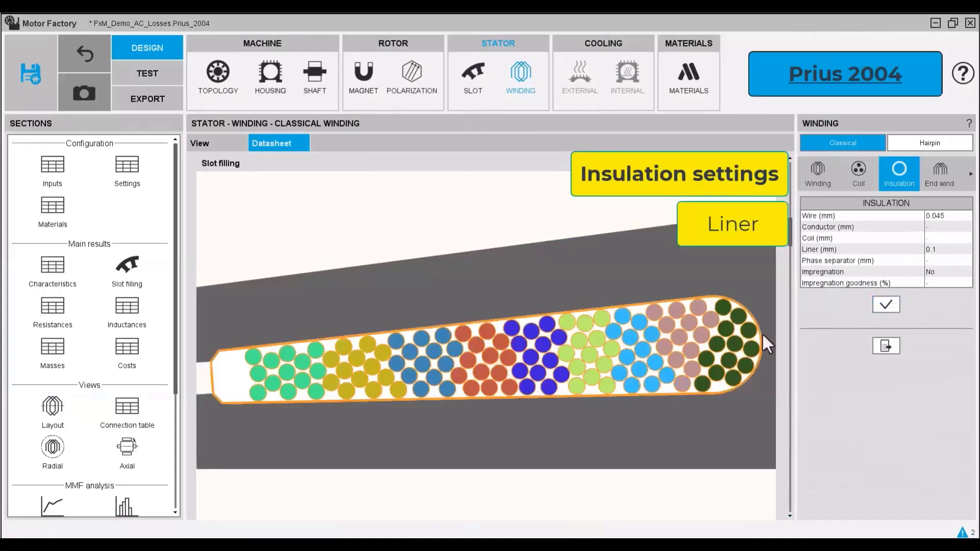
Step: Set the coil's inter wire space (half value) to 0.015 mm and apply it
click(858, 174)
click(945, 402)
text(0.015)
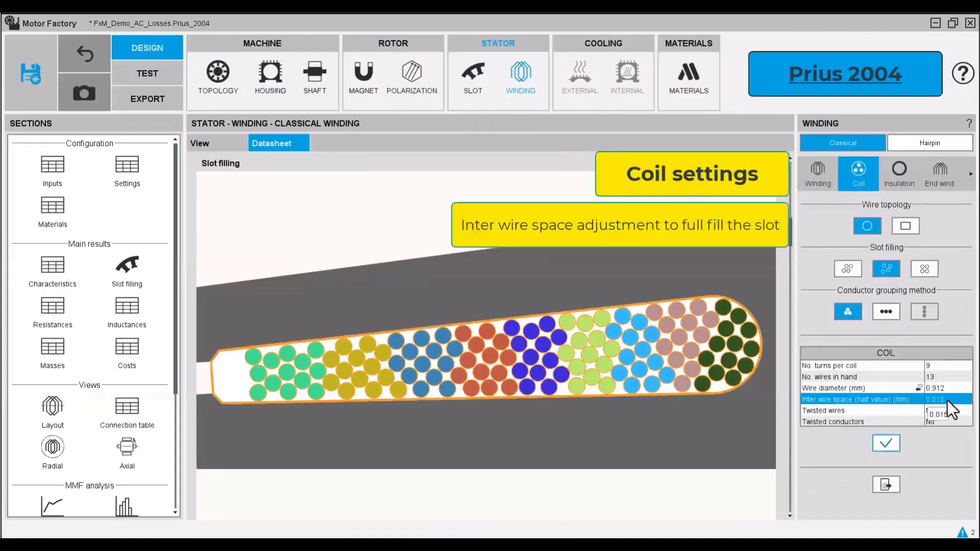
click(891, 442)
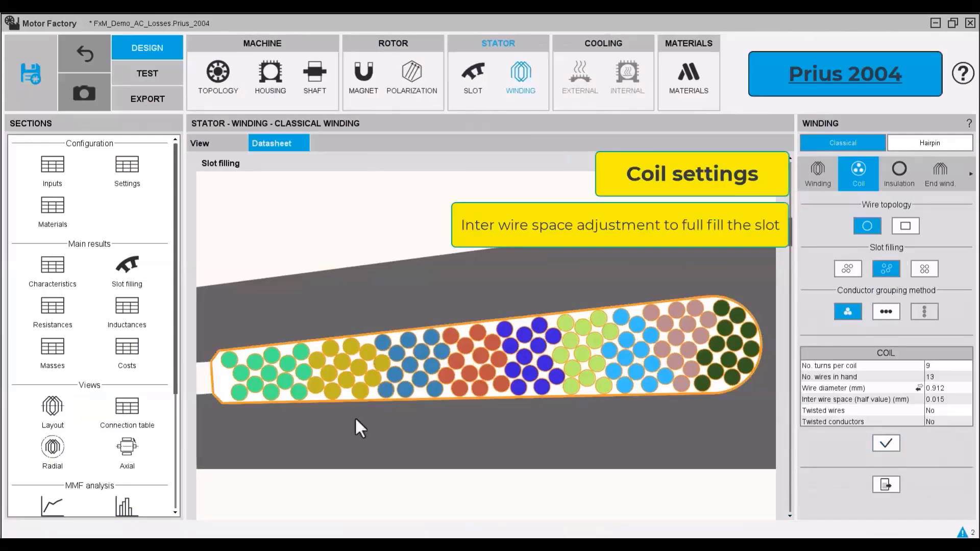
Step: Try the twisted wires and twisted conductors options, return both to No and apply the coil inputs
click(942, 415)
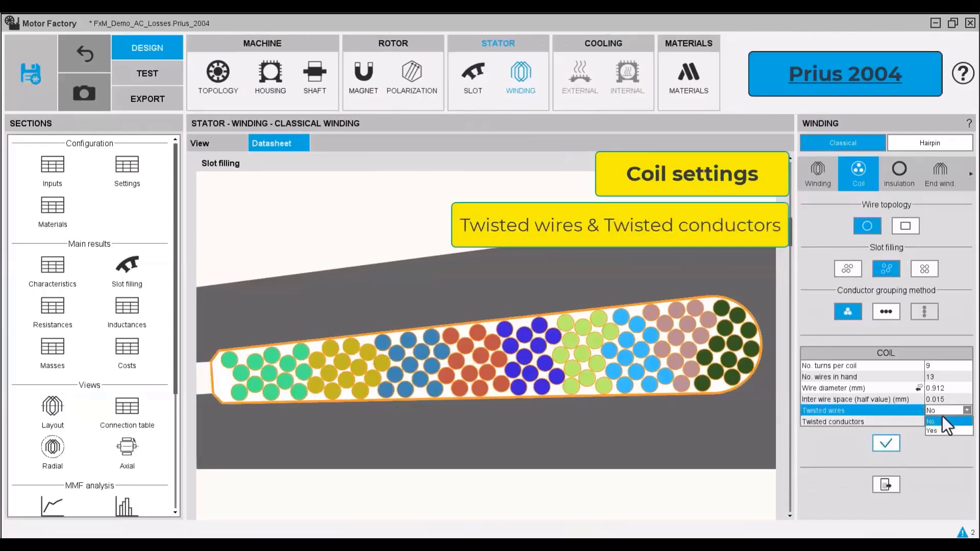
click(938, 430)
click(938, 425)
click(937, 442)
click(937, 412)
click(937, 421)
click(936, 425)
click(936, 432)
click(894, 444)
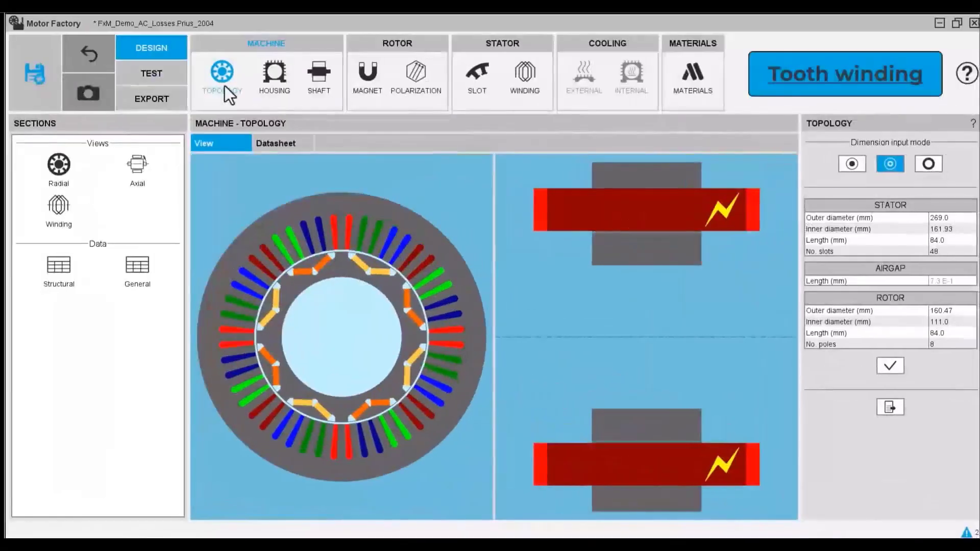
Step: Set the number of stator slots to 12 in the machine topology and apply it
click(943, 251)
text(12)
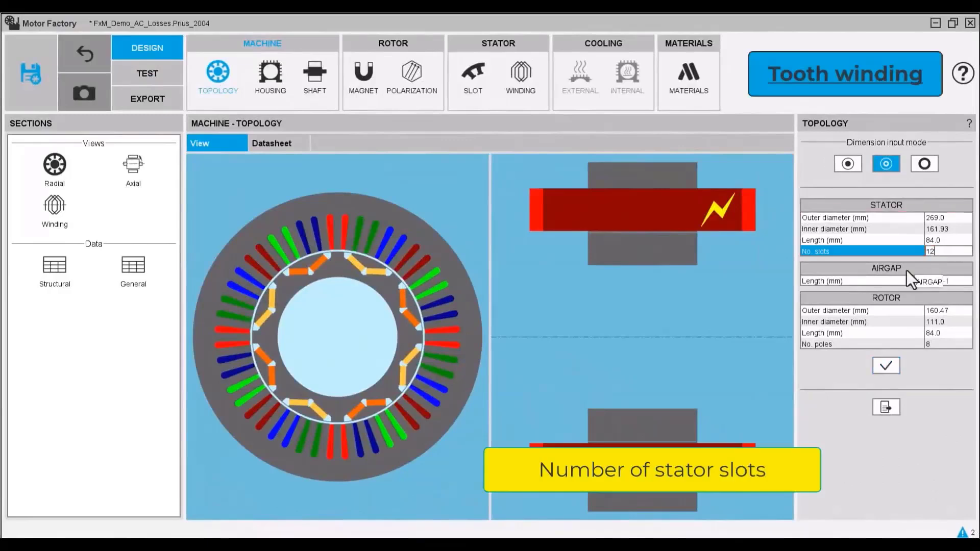
key(Return)
click(896, 363)
Step: Replace the stator slot shape with os_PllTooth_06A from the Demo_AC_Losses user library
click(473, 77)
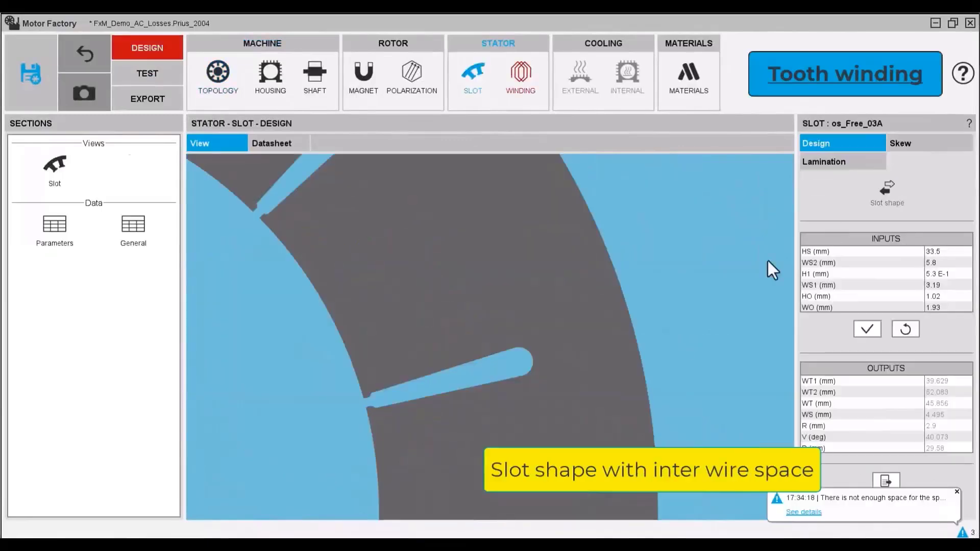
click(887, 192)
click(280, 302)
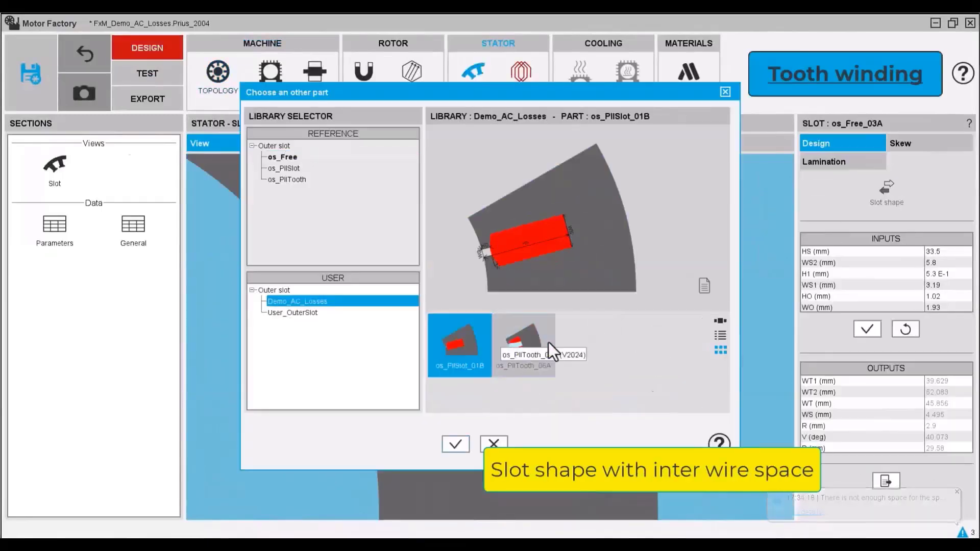
click(547, 343)
click(455, 444)
click(870, 330)
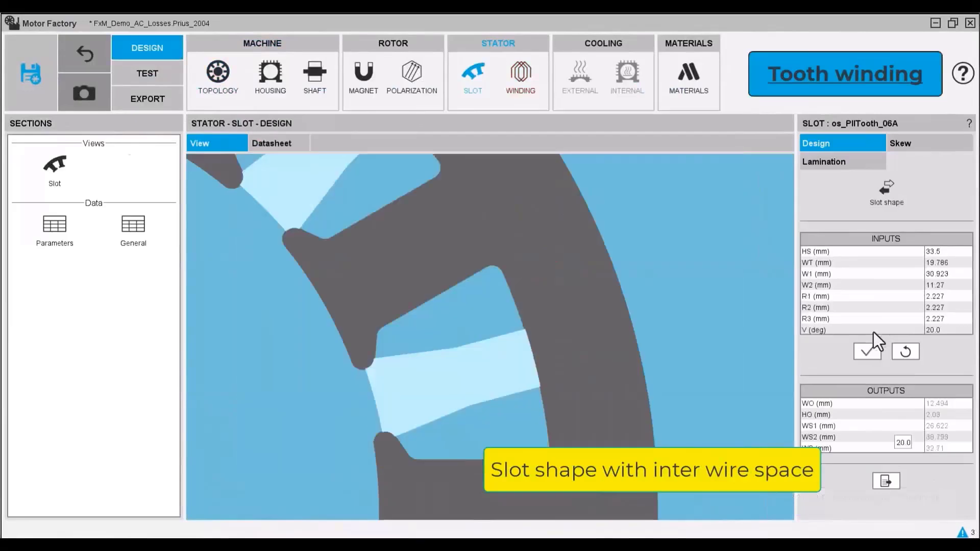
Step: Display the winding's slot filling and set it to orthocyclic with grouped conductors, trying layer filling and the horizontal and vertical groupings on the way
click(525, 76)
click(124, 269)
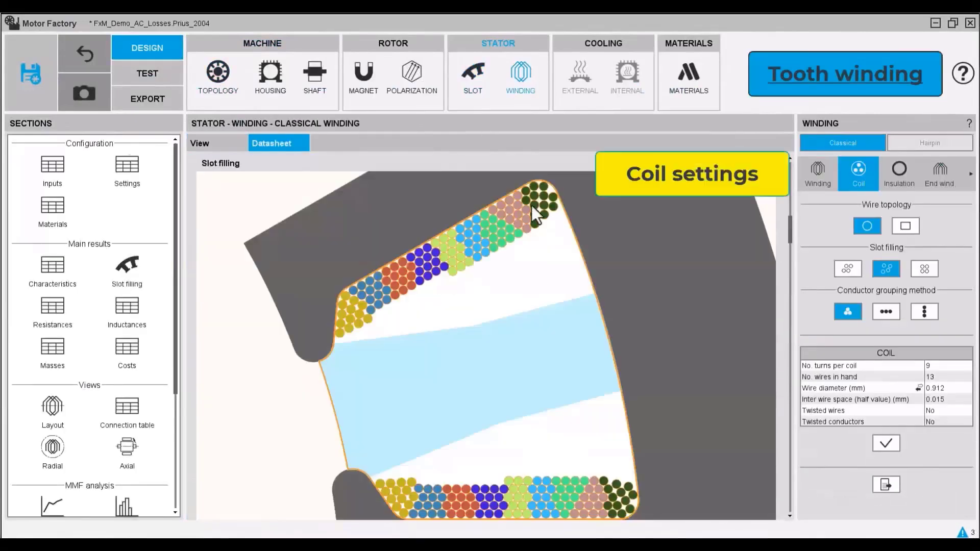
click(922, 270)
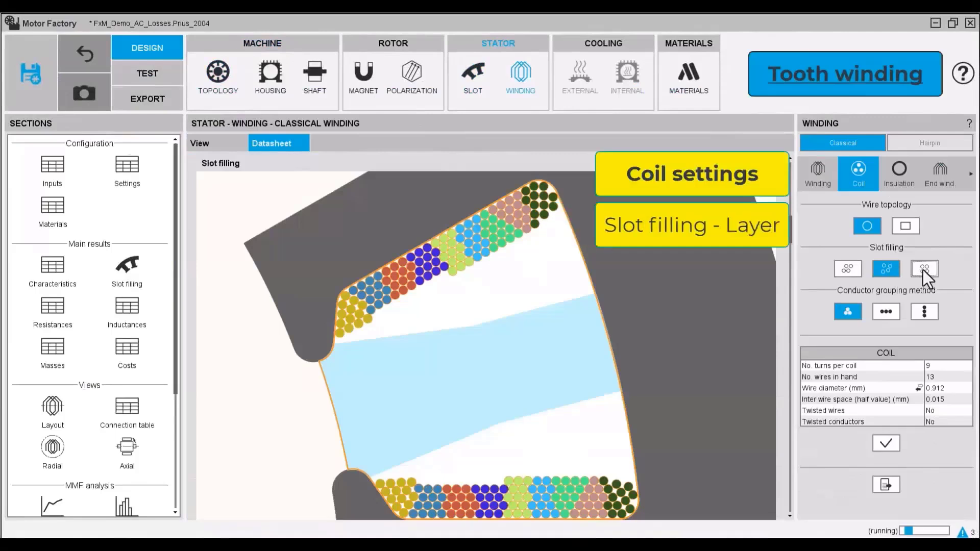
click(844, 271)
click(886, 312)
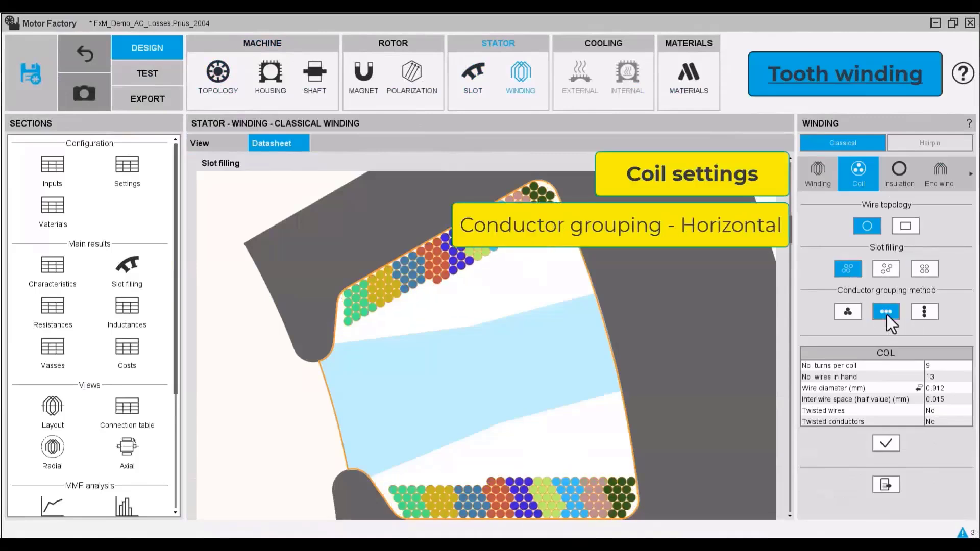
click(923, 312)
click(849, 312)
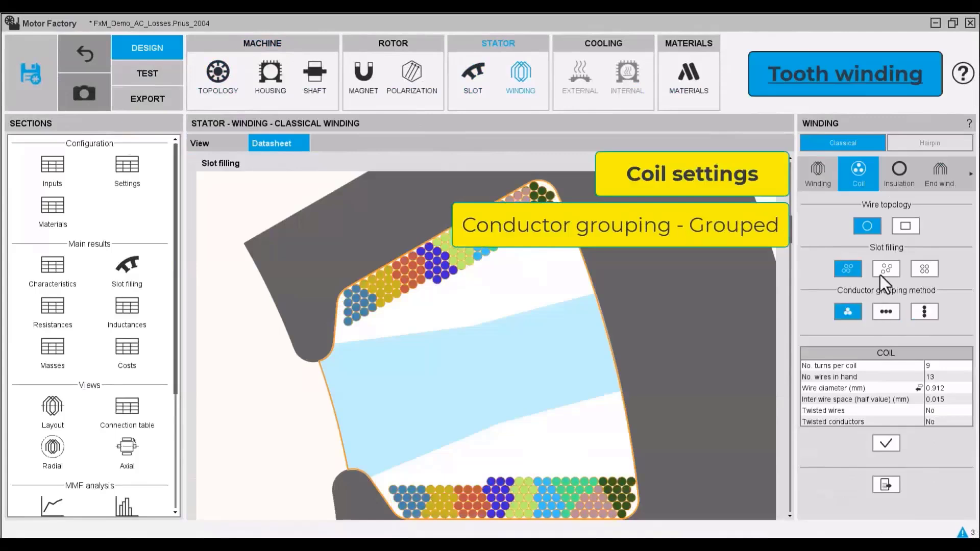
Step: Set the coil to 21 turns, 12 wires in hand, 0.8 mm wire diameter and 0.01 mm inter wire space, and apply
click(933, 366)
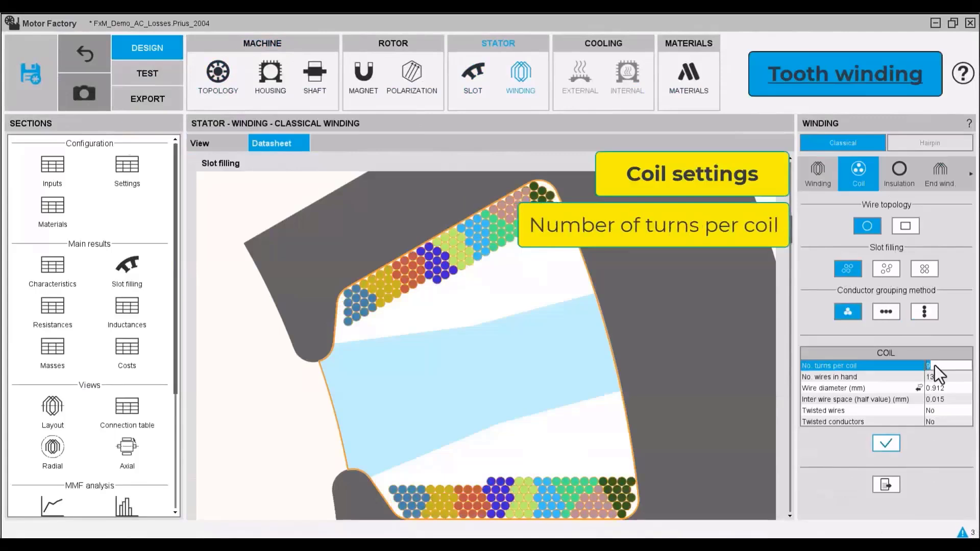
text(21)
key(Return)
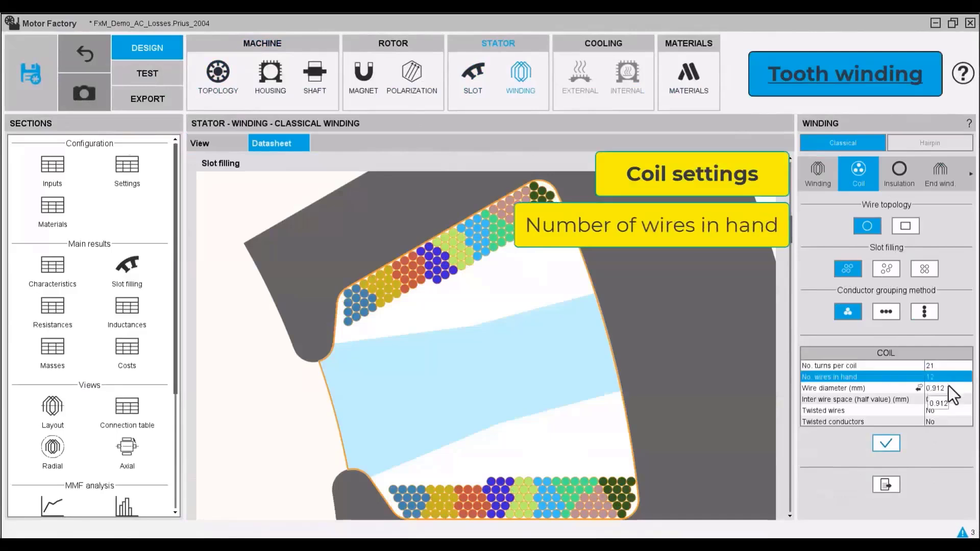
click(947, 388)
text(0.8)
key(Return)
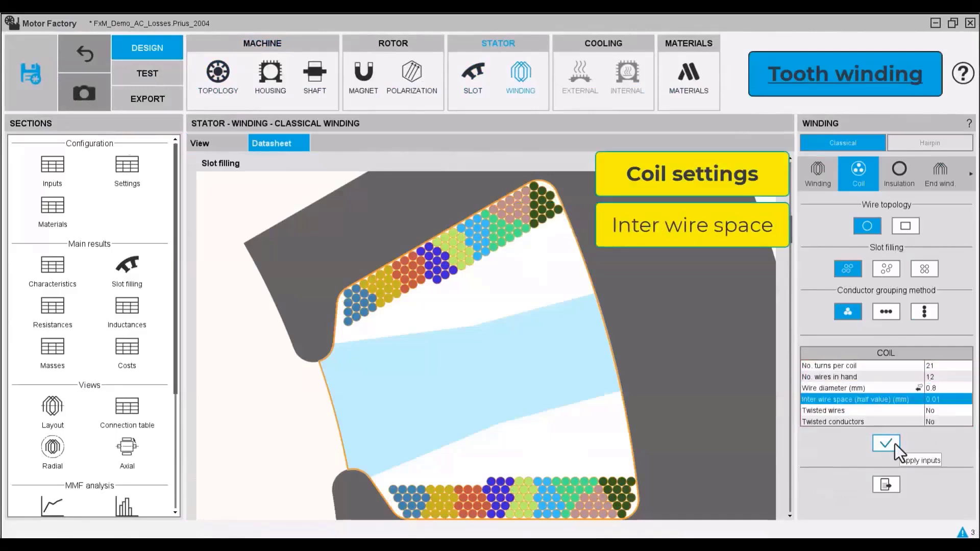
click(893, 443)
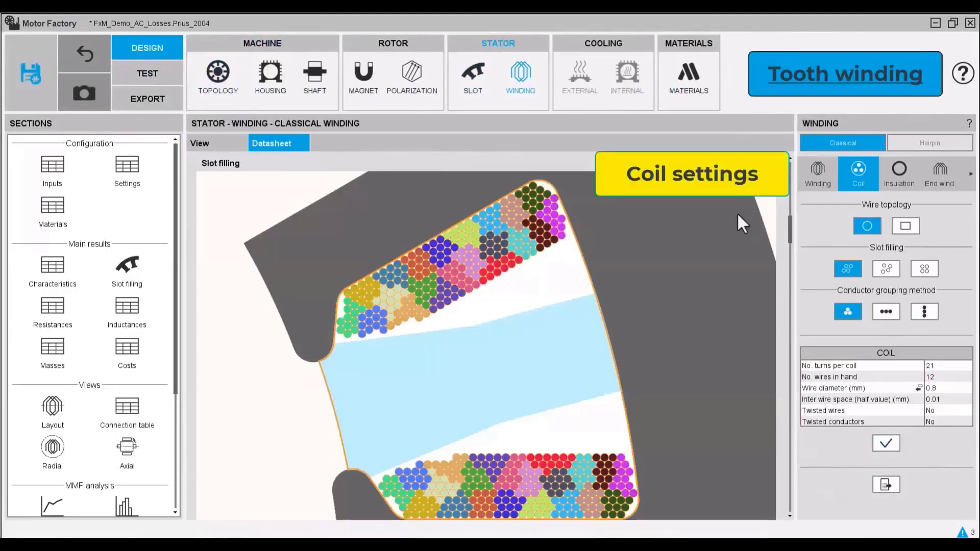
Step: Compare the horizontal and vertical conductor groupings for the 21-turn coil and return to the grouped method
click(885, 311)
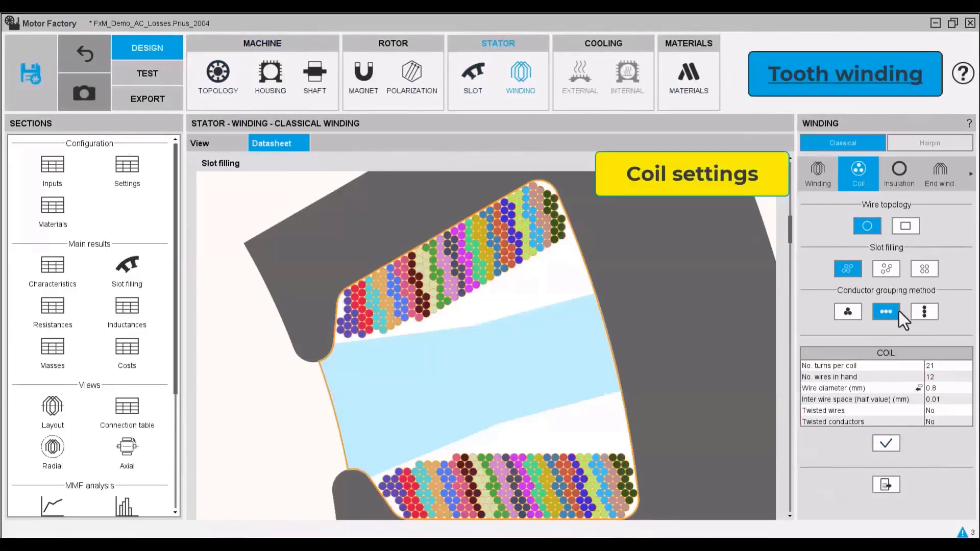
click(922, 313)
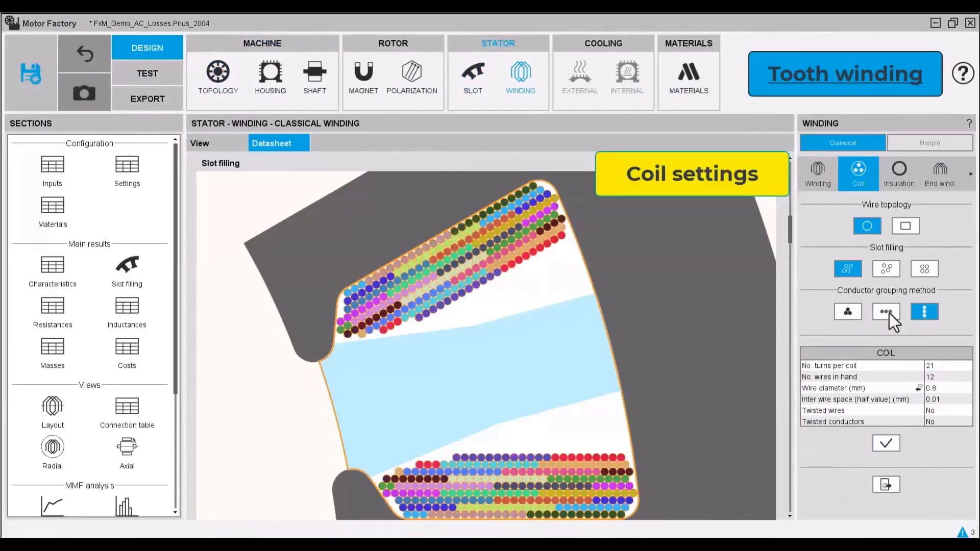
click(845, 314)
Step: Set the coil's inter wire space (half value) to 0.09 mm and apply it
click(944, 400)
key(BackSpace)
text(9)
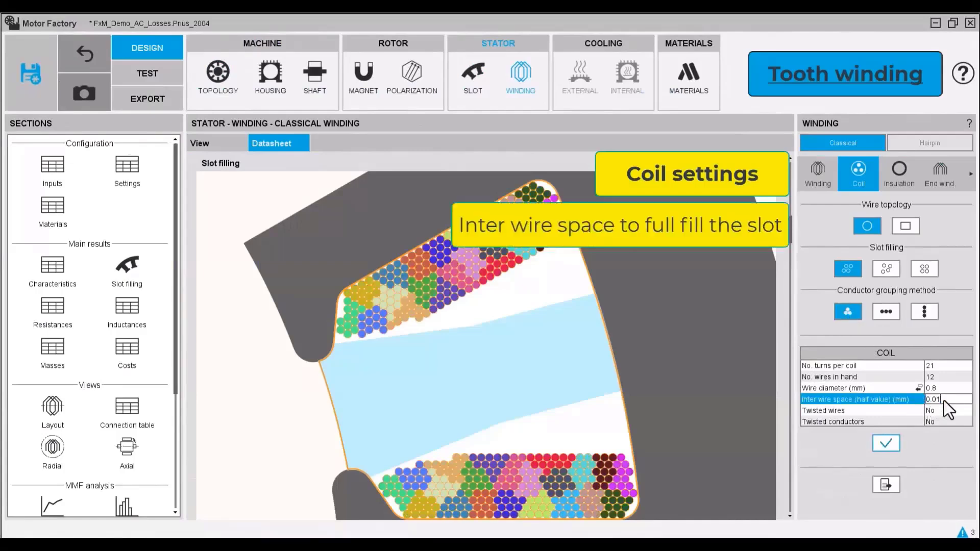
click(889, 443)
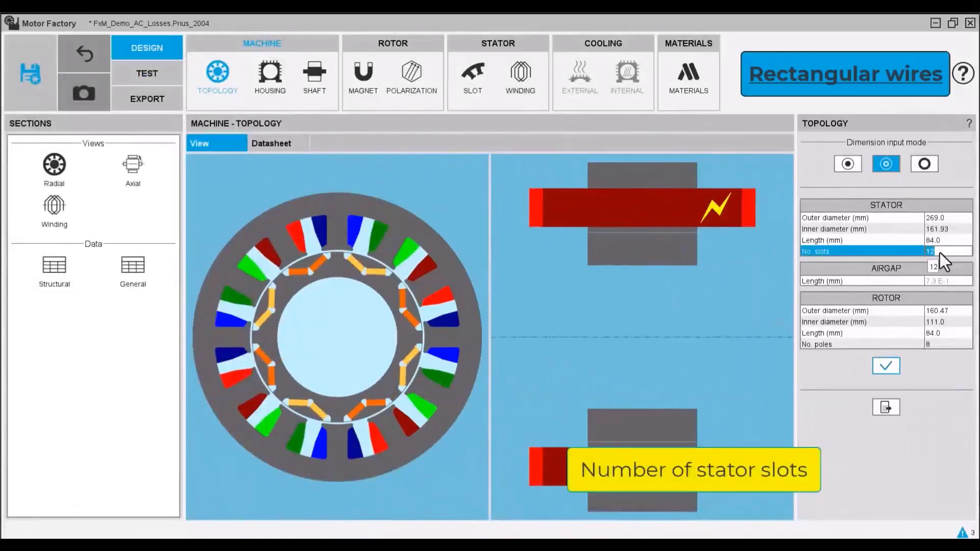
Step: Set the number of stator slots to 48 and replace the slot shape with os_PllSlot_01B from the Demo_AC_Losses library
click(886, 366)
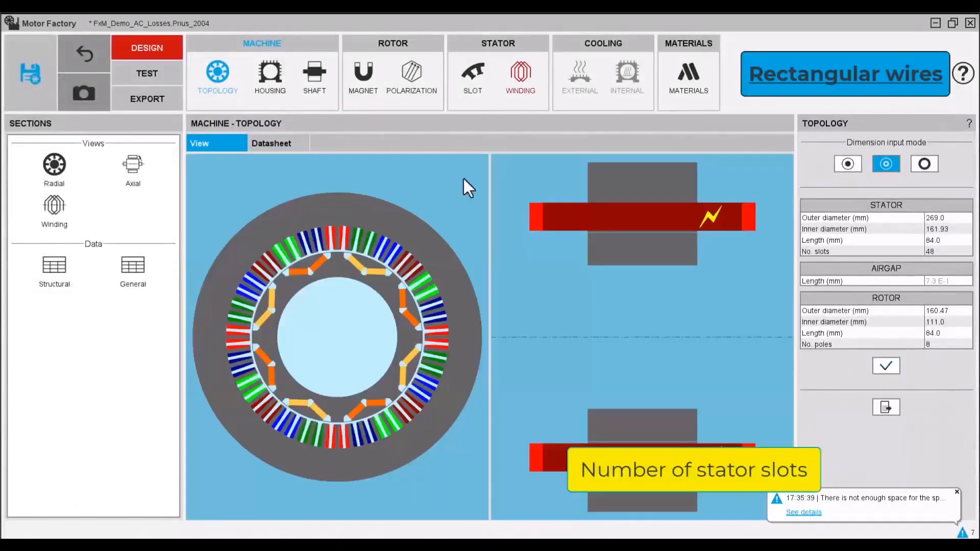
click(472, 74)
click(889, 194)
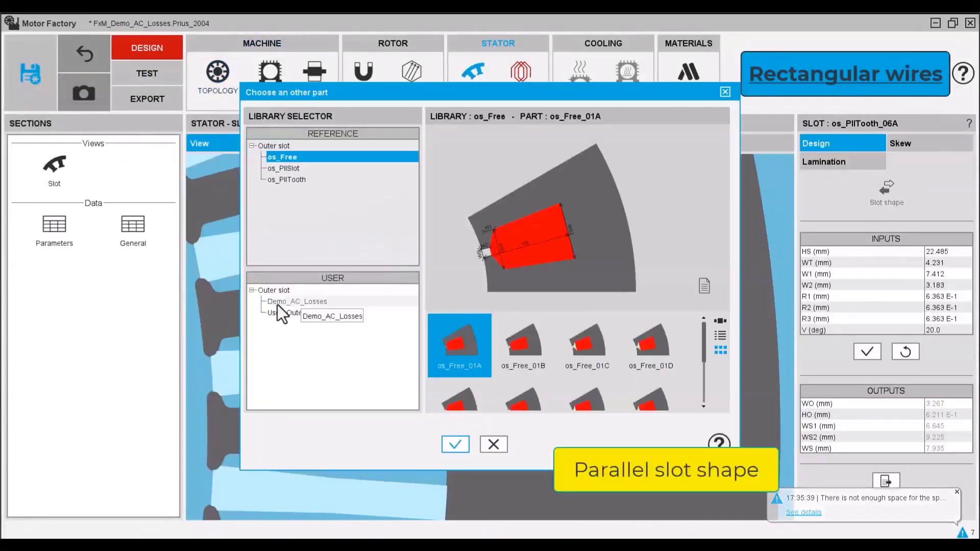
click(286, 302)
click(456, 445)
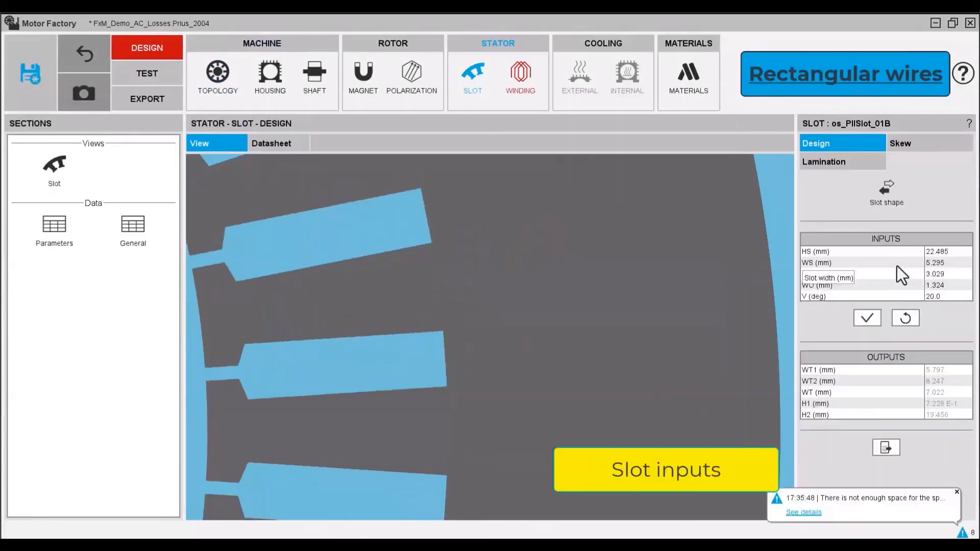
Step: Set the parallel slot's height HS to 37 mm and width WS to 6 mm, and apply the inputs
click(955, 253)
text(37)
key(Return)
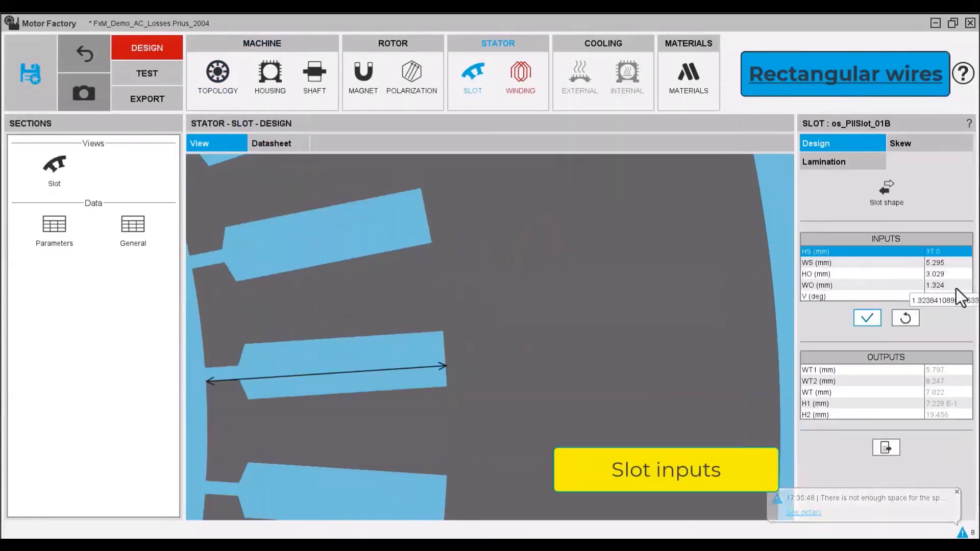
click(956, 262)
text(6)
click(878, 319)
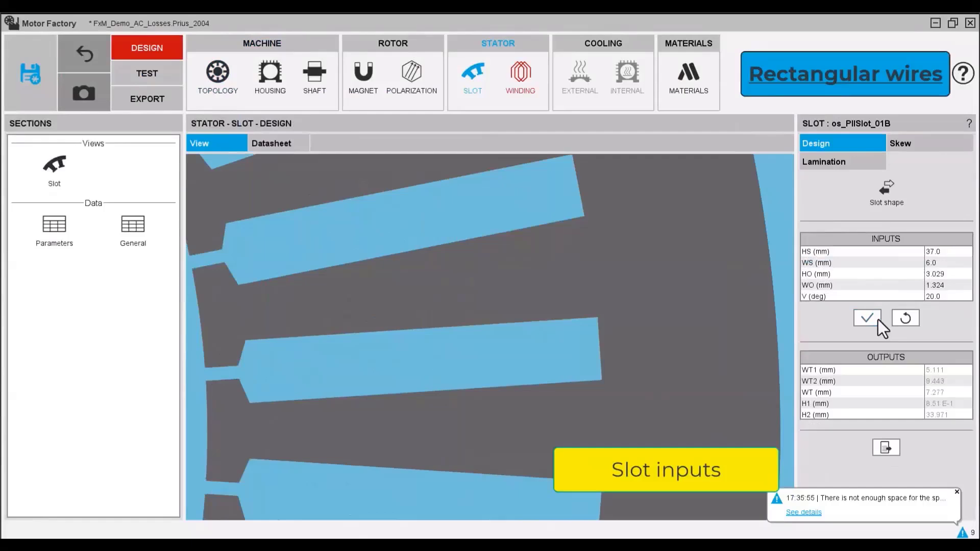
Step: Display the winding's slot filling and change the wire topology to rectangular
click(519, 82)
click(127, 267)
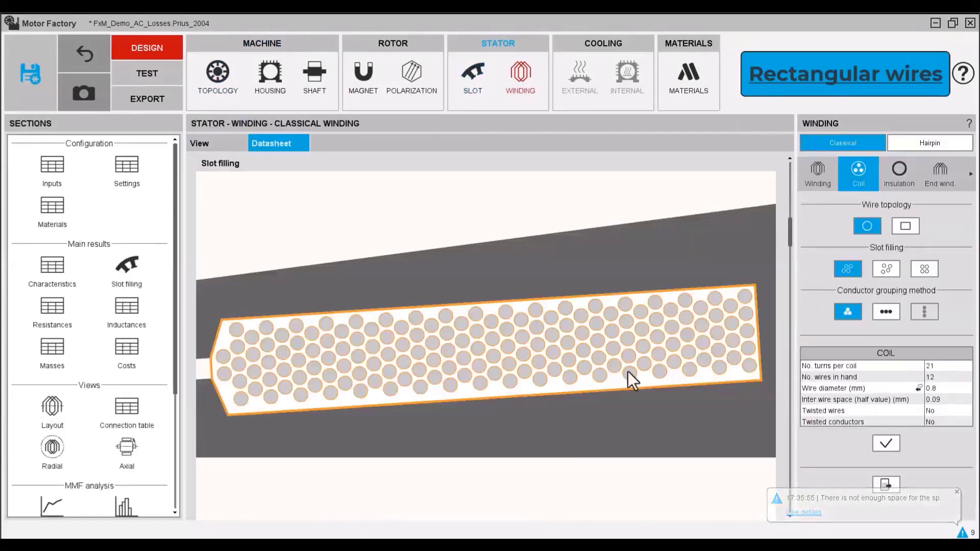
click(908, 224)
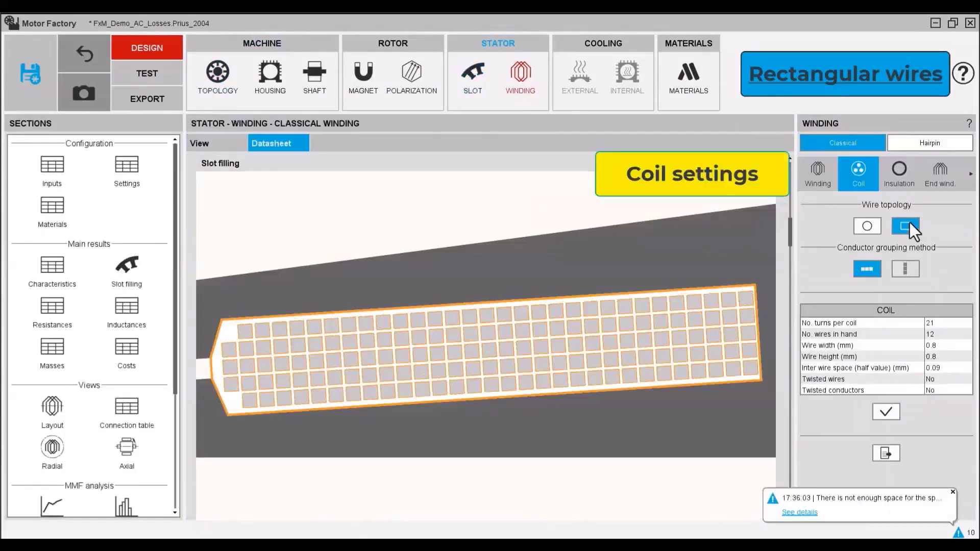
Step: Set the coil's number of turns per coil to 6 and its number of wires in hand to 4
click(934, 323)
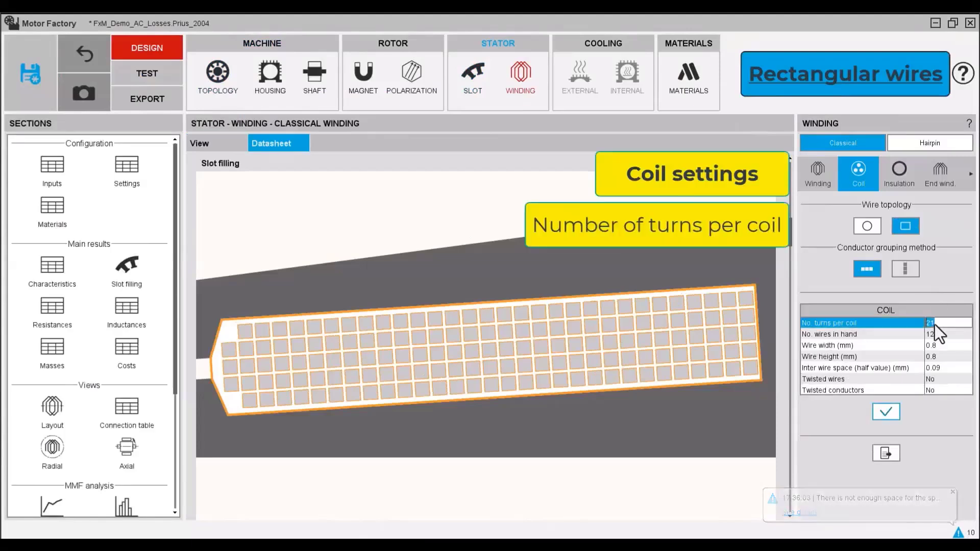
text(6)
key(Return)
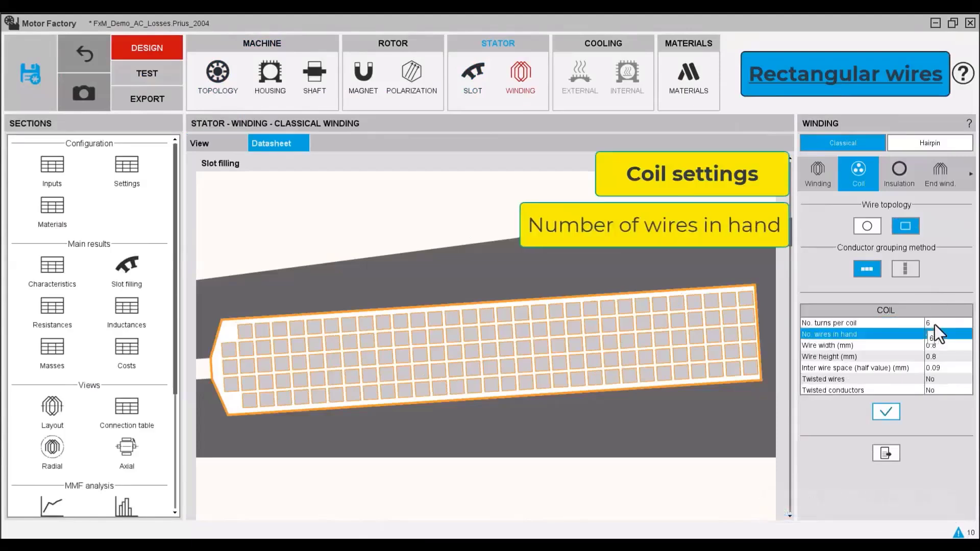
text(4)
key(Return)
Step: Set the wire width and height to 2.5 mm and the inter wire space (half value) to 0.01 mm, and apply the coil inputs
text(2.5)
key(Return)
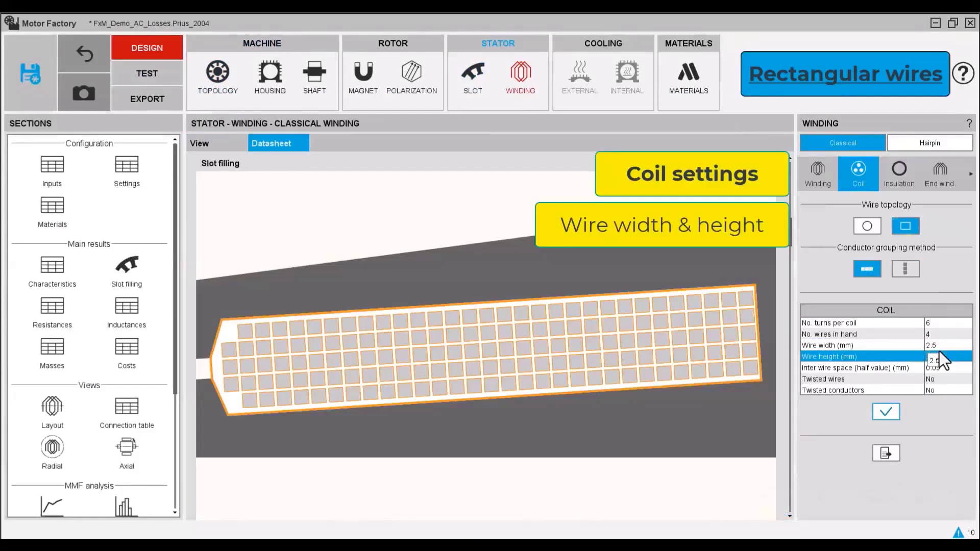
text(2.5)
key(Return)
text(0.01)
click(885, 412)
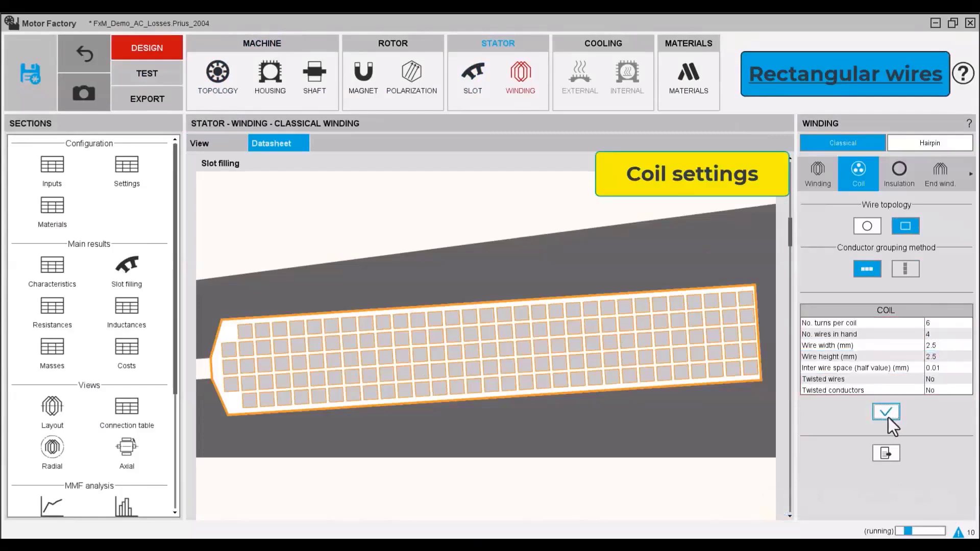
Step: Set the winding's conductor insulation to 0.1 mm and its coil insulation to 0.1 mm, applying each value
click(902, 183)
click(942, 229)
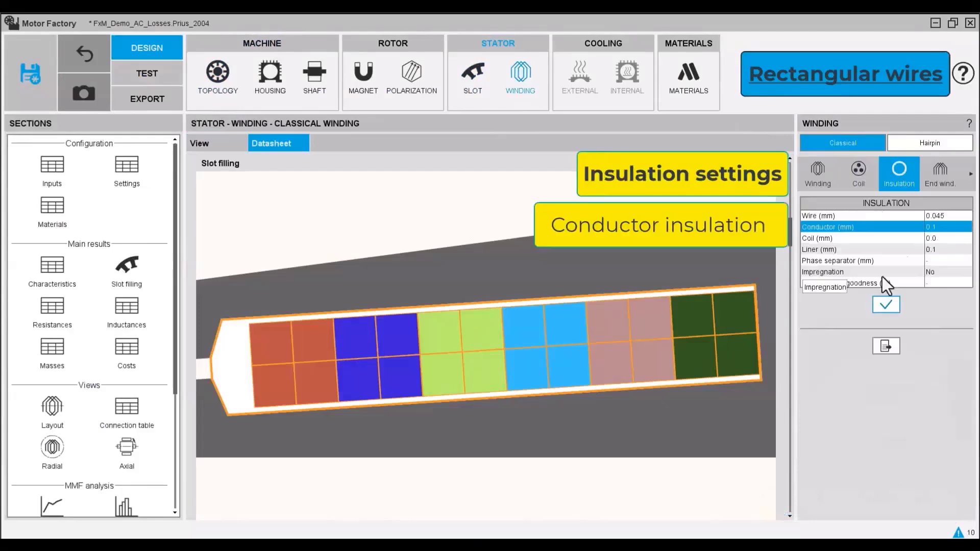
click(886, 304)
click(951, 238)
text(0.1)
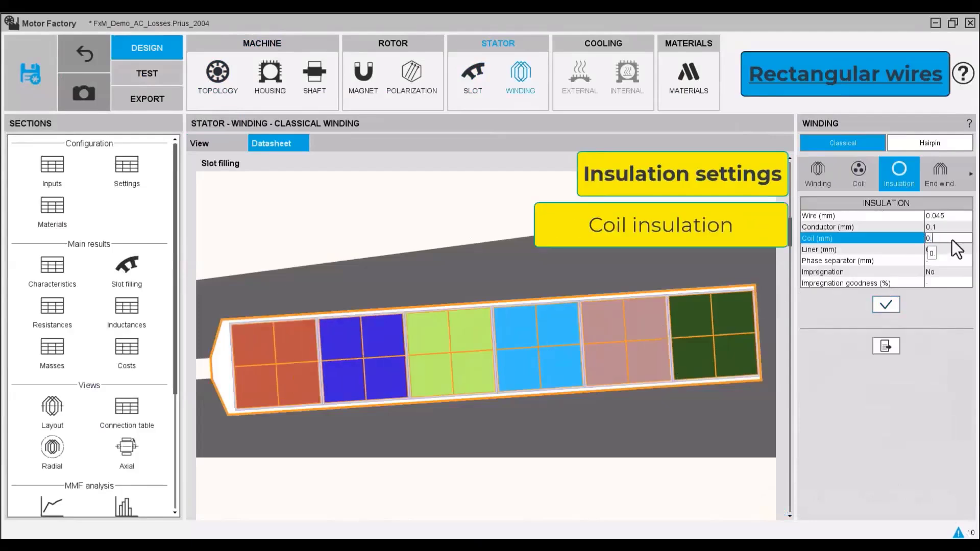
click(886, 305)
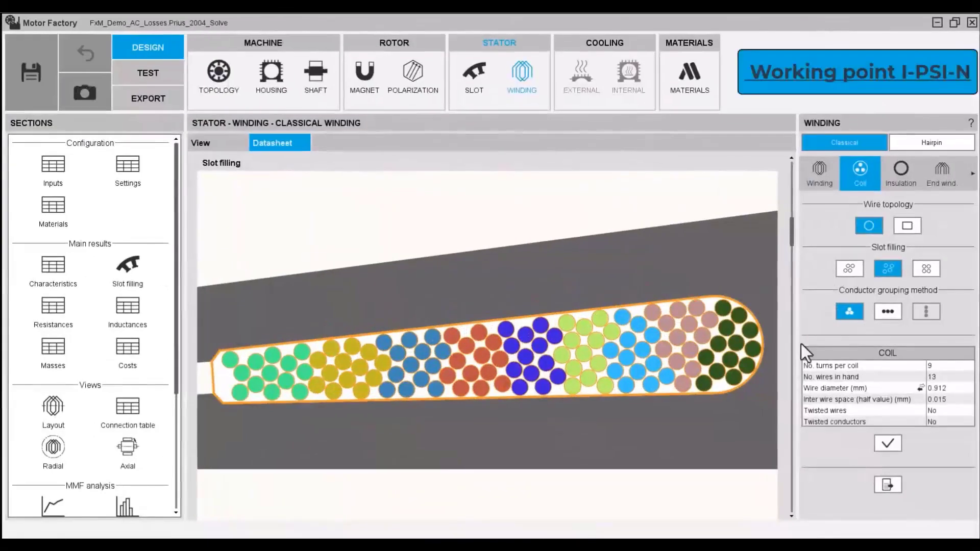
Step: Open the sine wave working point test and view the Generator convention, returning to the Motor I-Ψ-N inputs
click(154, 40)
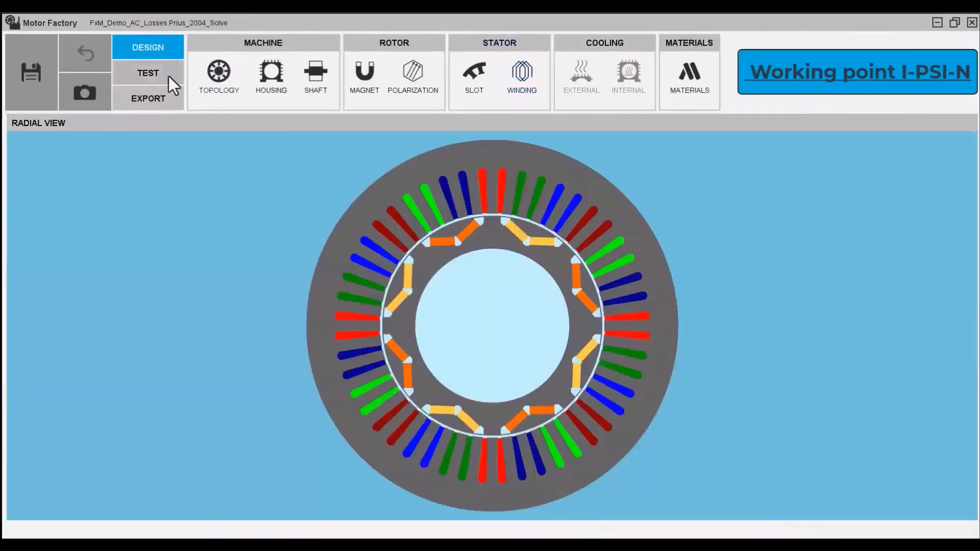
click(168, 75)
click(426, 83)
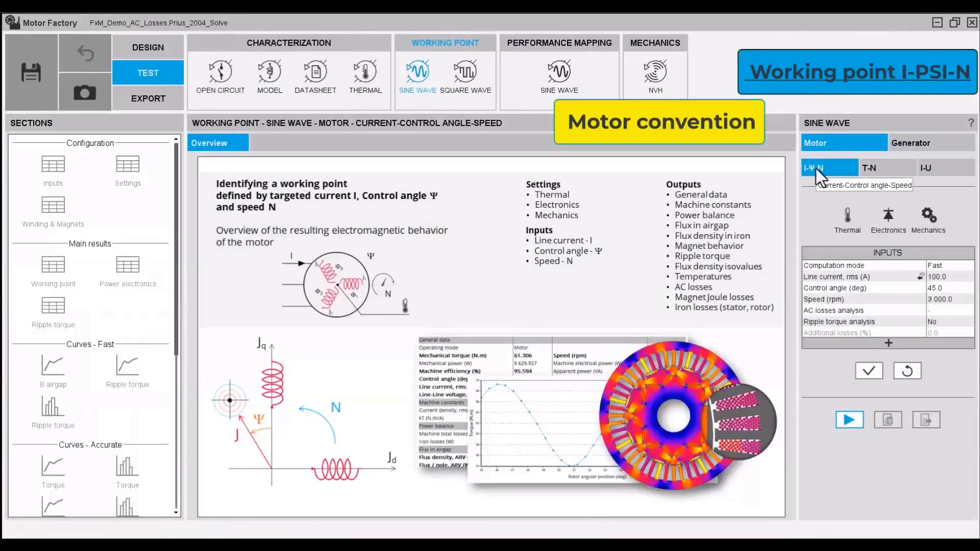
click(908, 144)
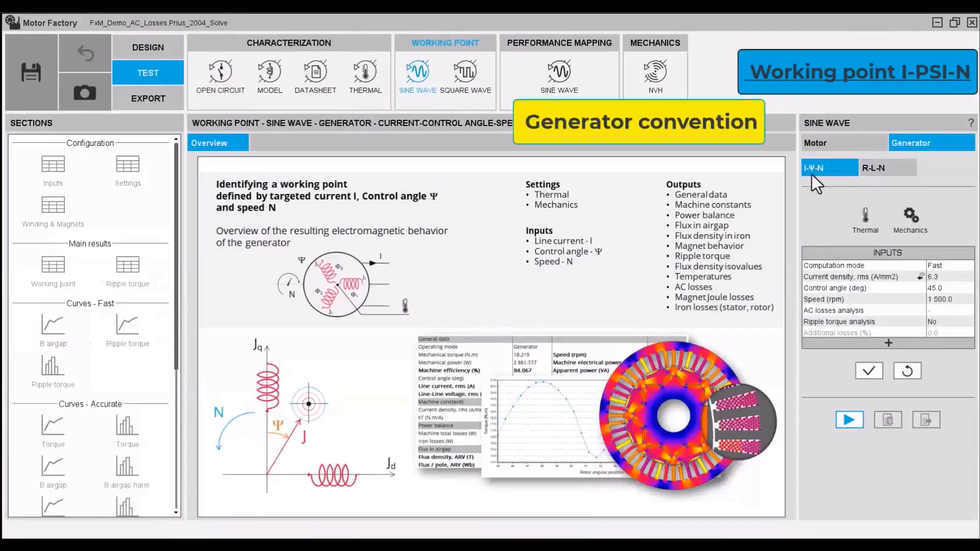
click(843, 142)
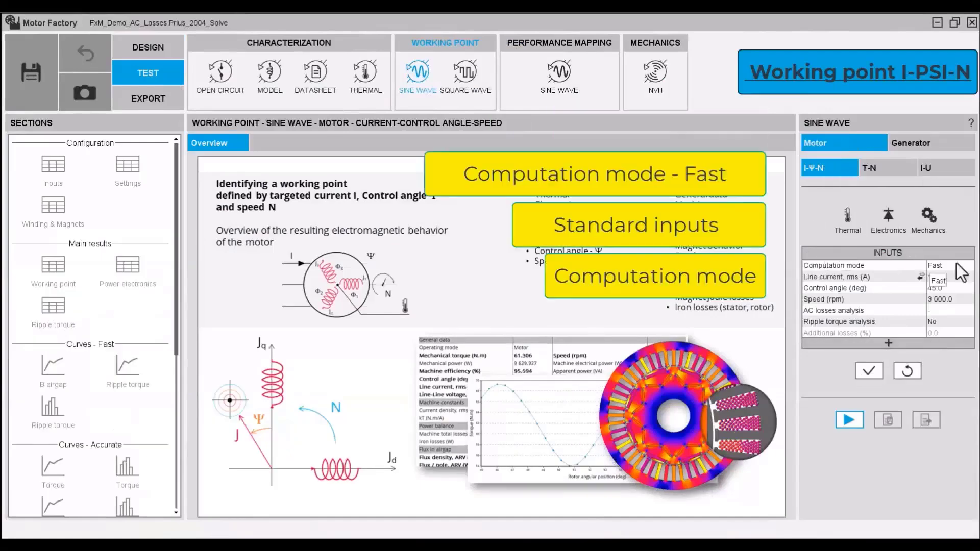
Step: Keep the computation mode on Fast and define the current as line current, rms, with a value of 102.342 A
click(938, 267)
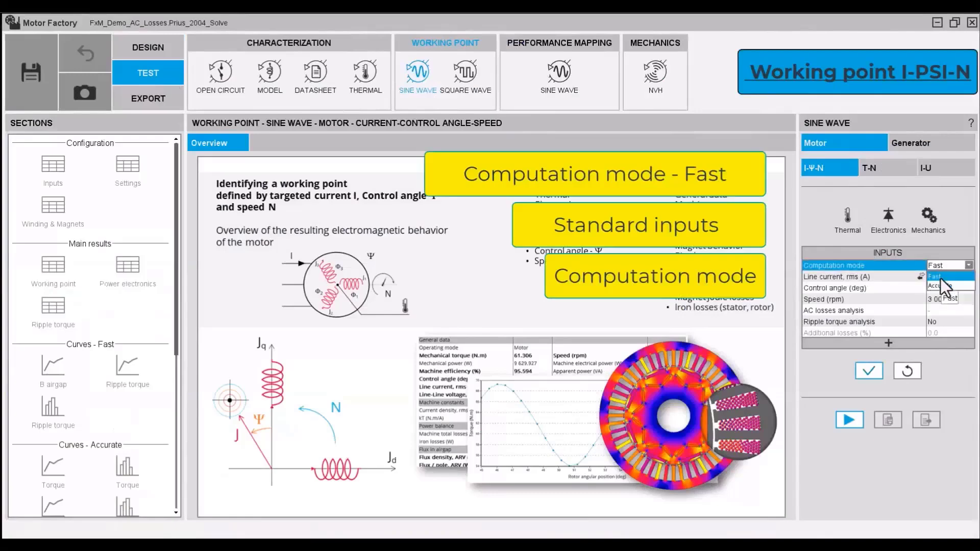
click(939, 277)
click(912, 276)
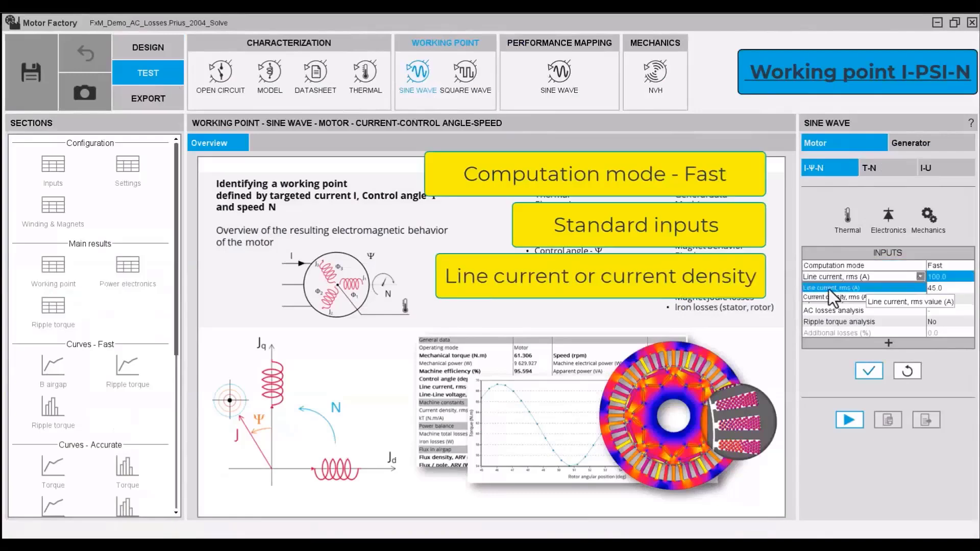
click(856, 285)
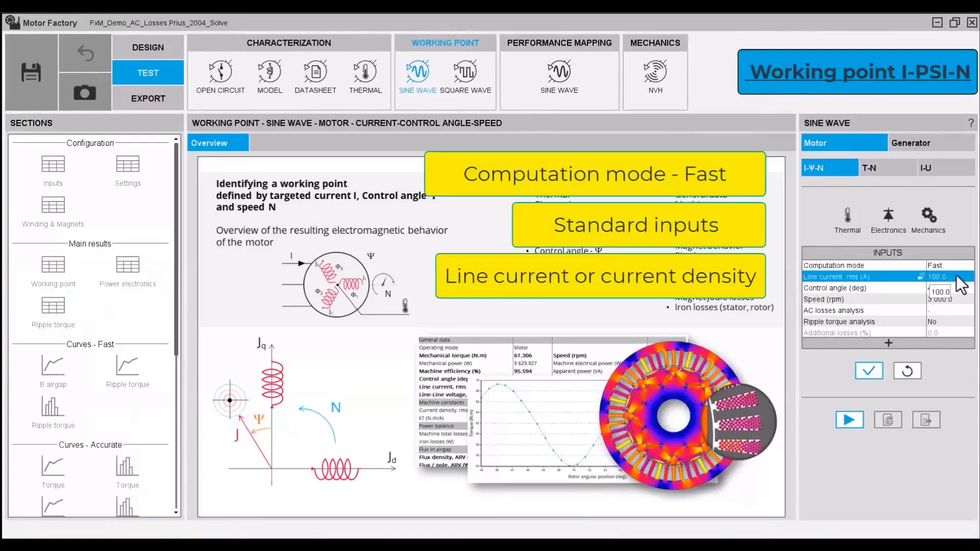
double_click(956, 275)
text(102)
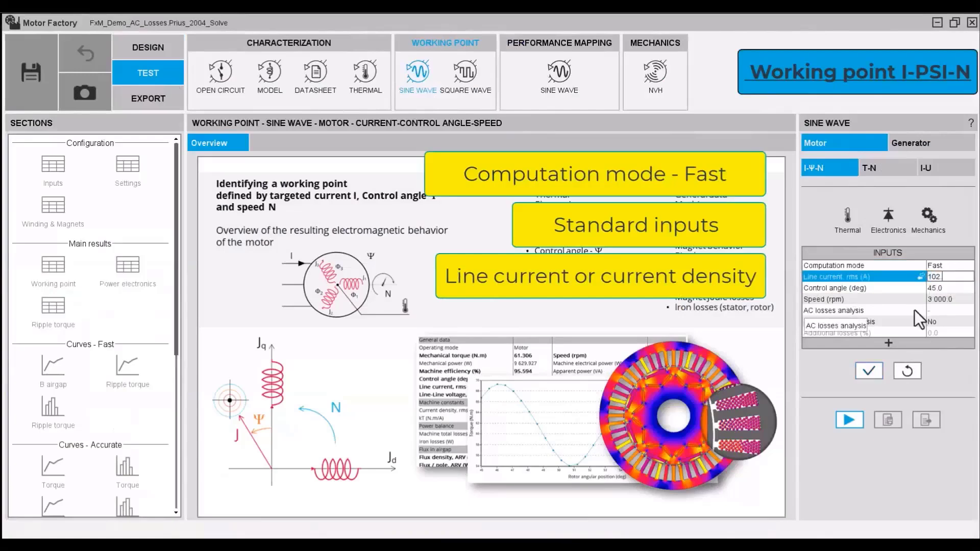
text(.342)
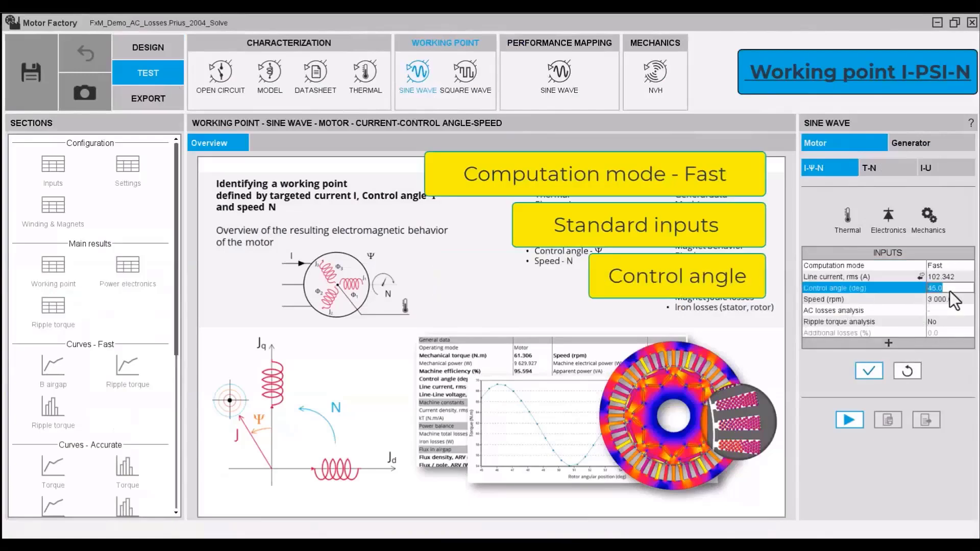
Step: Set the working point's control angle to 79.698 deg and its speed to 6000 rpm
double_click(949, 290)
text(79)
text(.698)
double_click(959, 299)
text(6000)
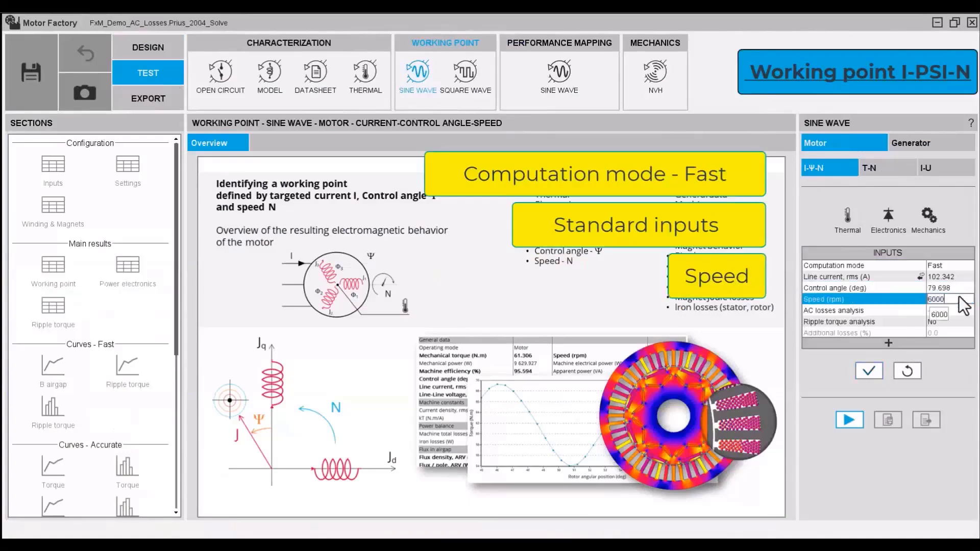
key(Return)
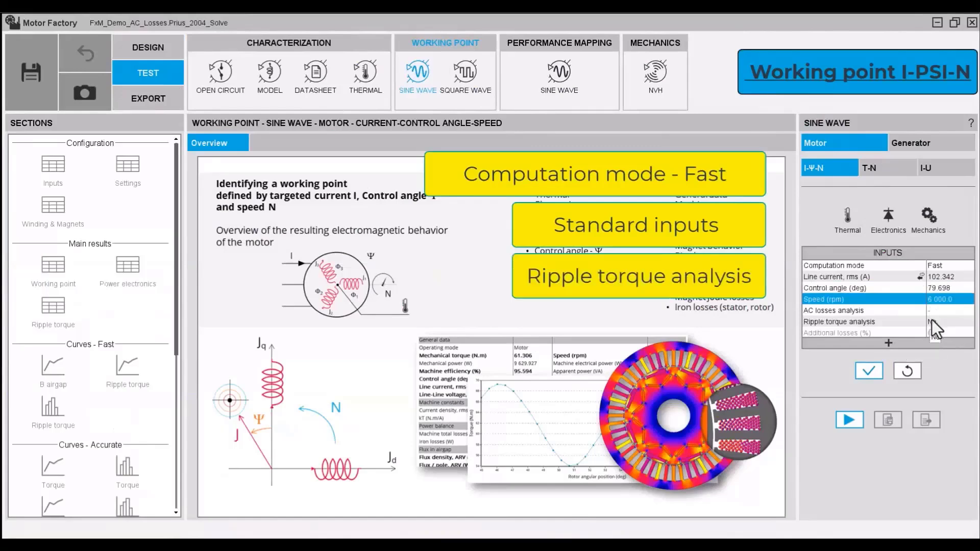
Step: Enable ripple torque analysis and set the advanced number of computations per ripple period to 40
click(895, 322)
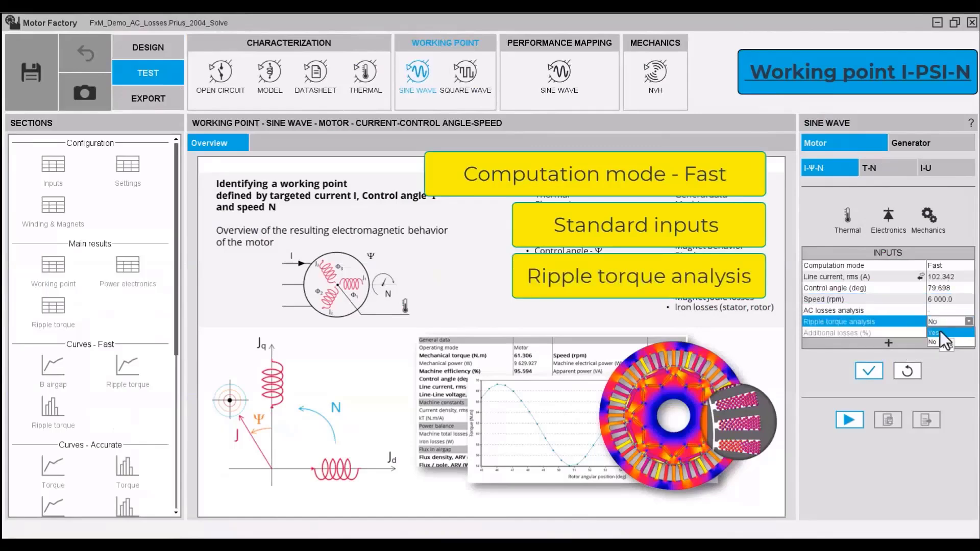
click(938, 330)
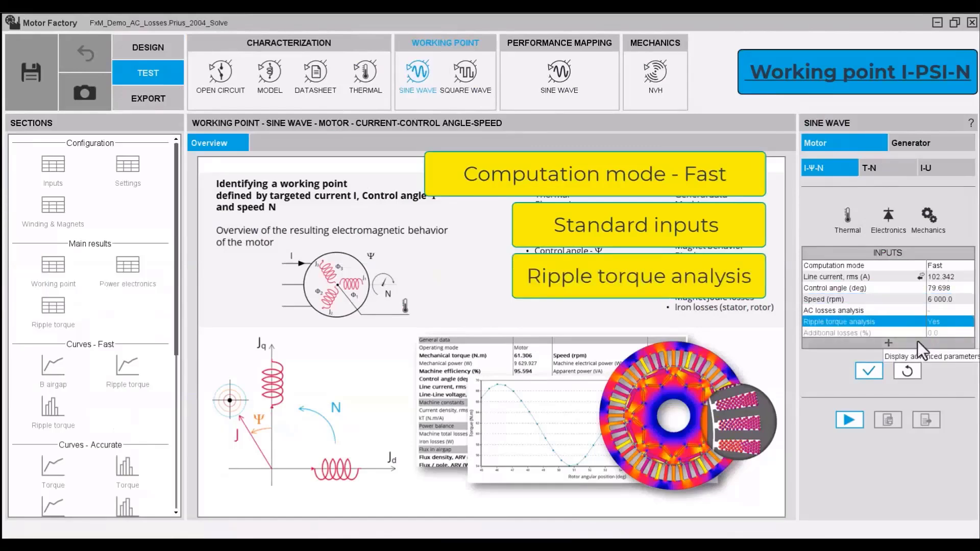
click(890, 344)
click(943, 368)
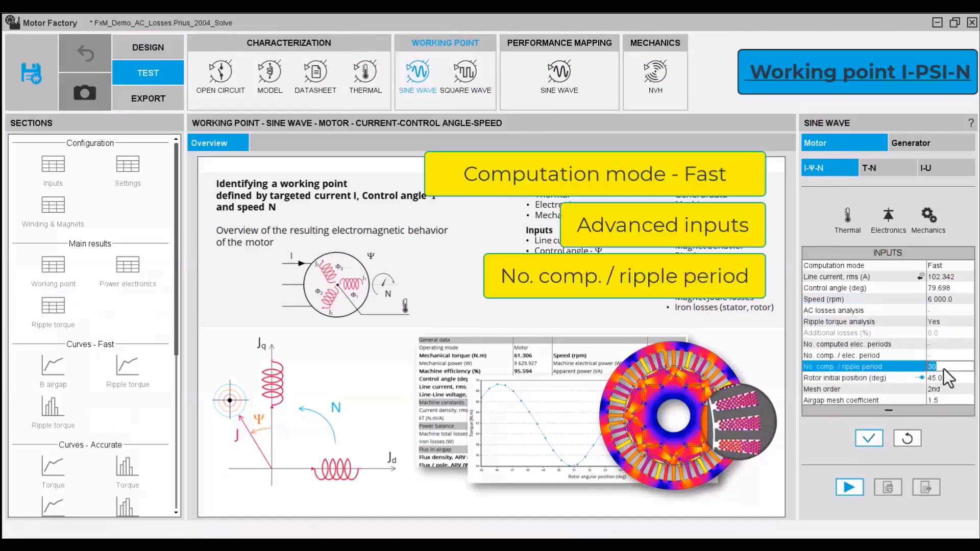
text(40)
key(Return)
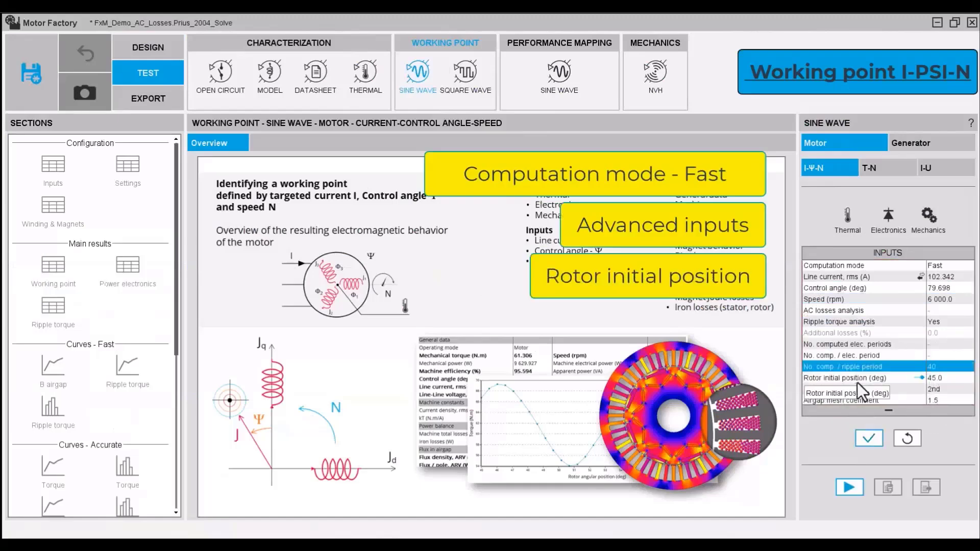
Step: Examine the rotor initial position and mesh order among the advanced inputs
click(941, 379)
click(921, 378)
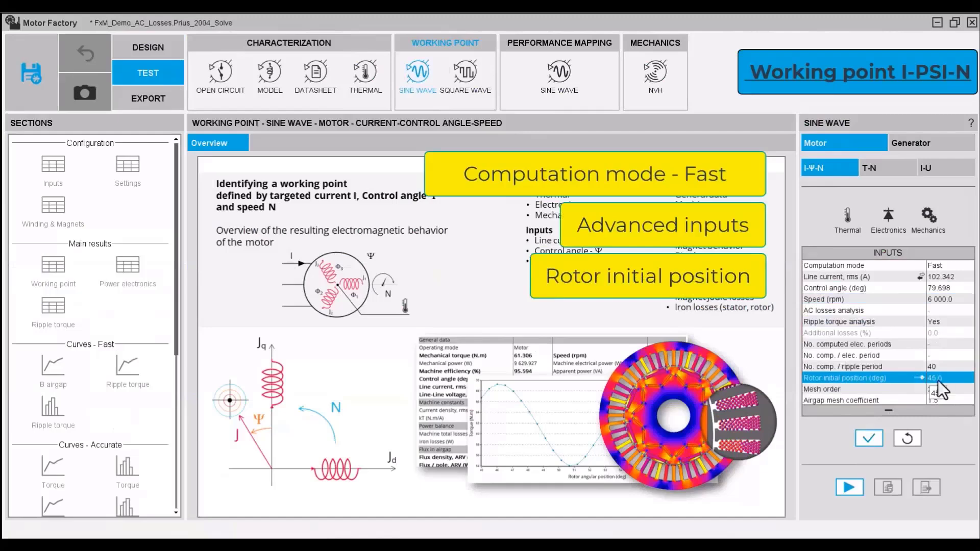
click(946, 389)
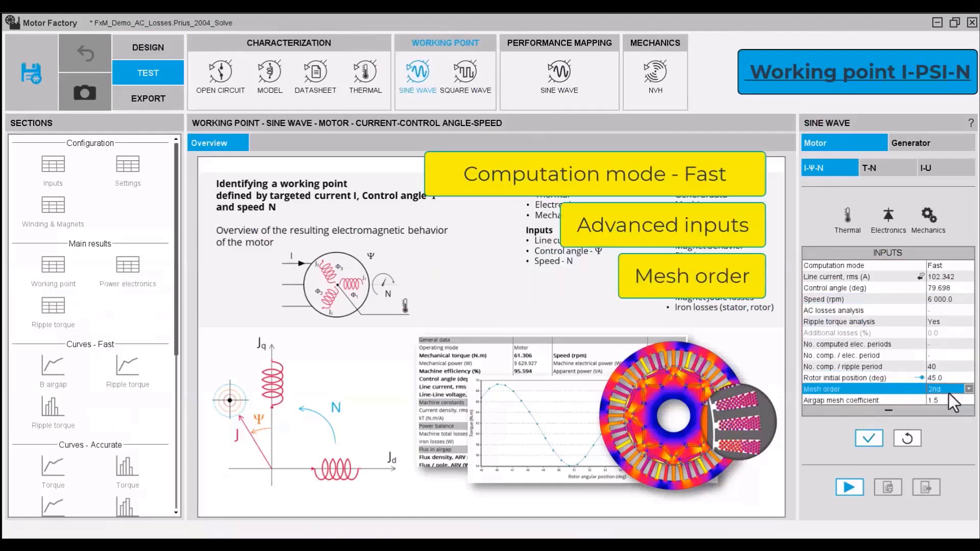
click(869, 441)
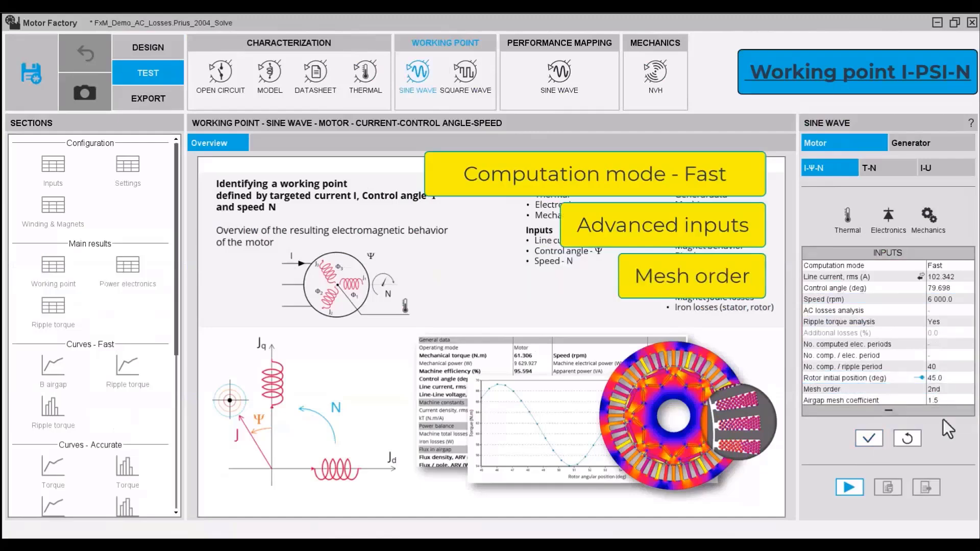
Step: Switch the computation mode to Accurate, collapse the advanced parameters, and review the line current, control angle and speed inputs
click(938, 267)
click(938, 286)
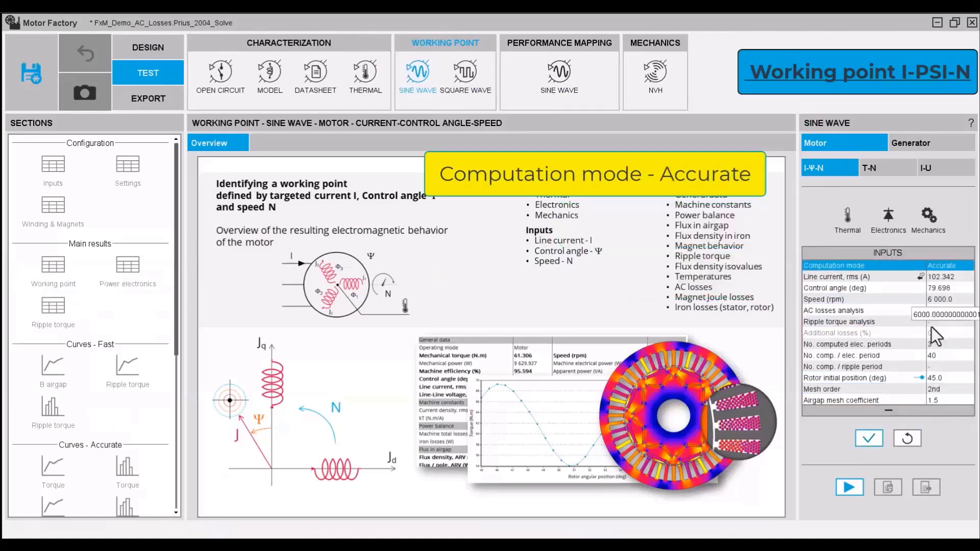
click(918, 410)
click(957, 279)
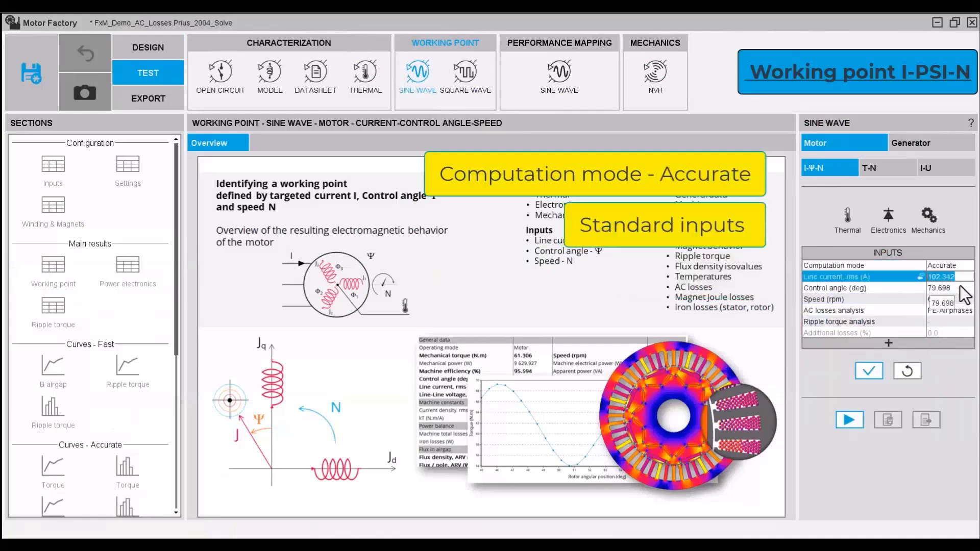
click(957, 289)
click(960, 300)
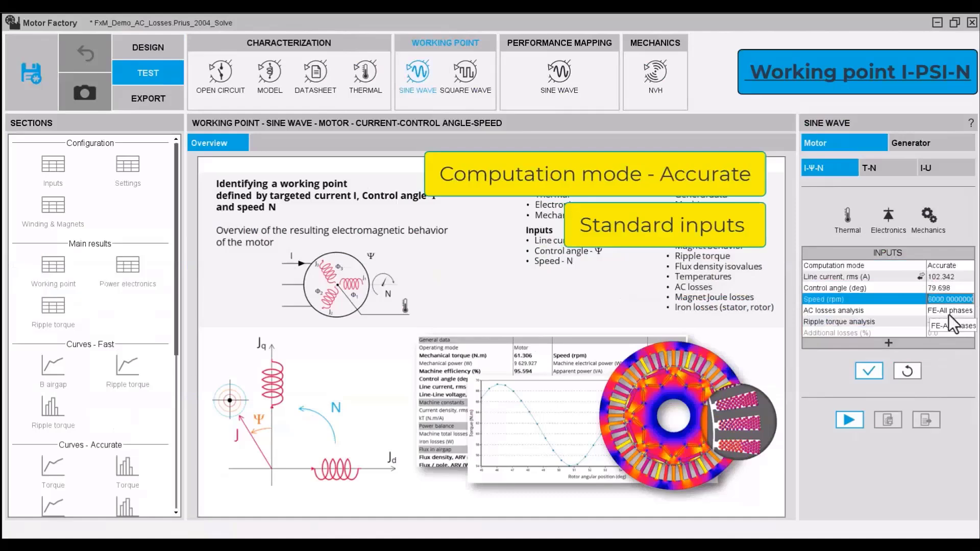
Step: Try the FE-One phase and FE-All phases options for AC losses analysis and set it to FE-Hybrid
click(948, 313)
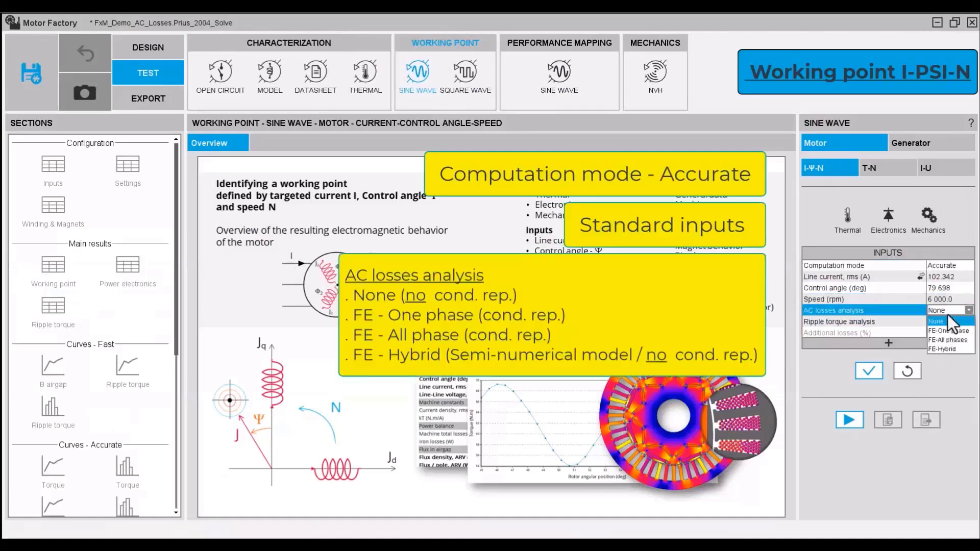
click(949, 330)
click(949, 311)
click(954, 341)
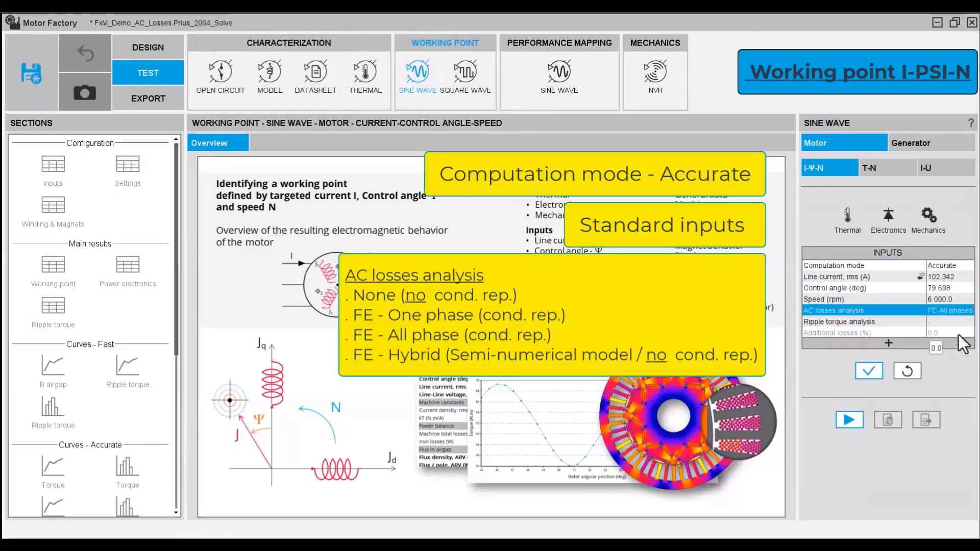
click(950, 311)
click(954, 352)
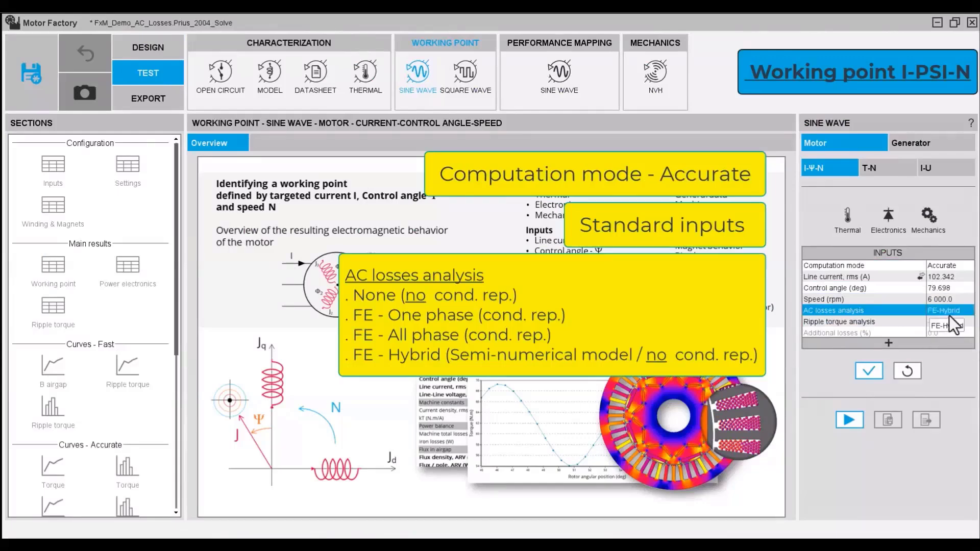
Step: Set the advanced inputs to 1/2 computed electrical periods and 80 computations per electrical period
click(904, 343)
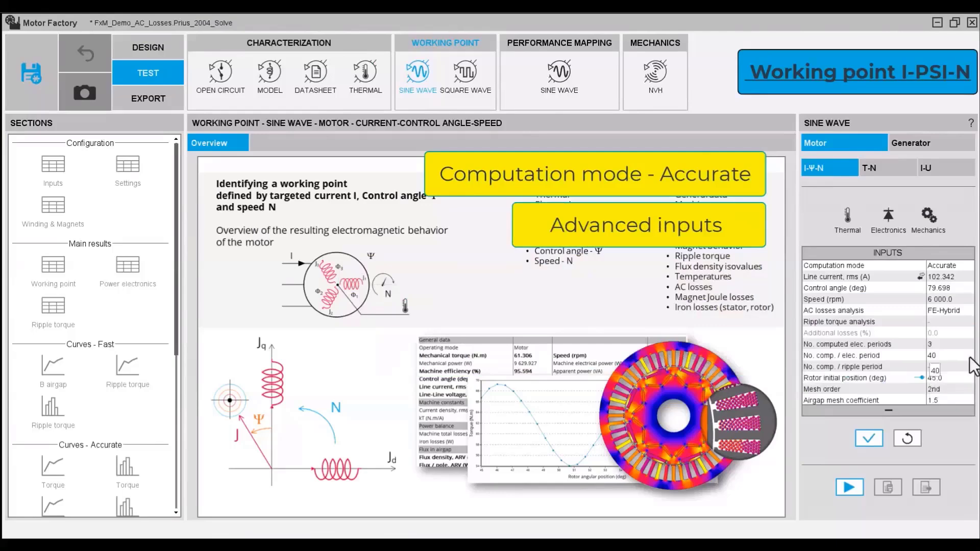
click(959, 345)
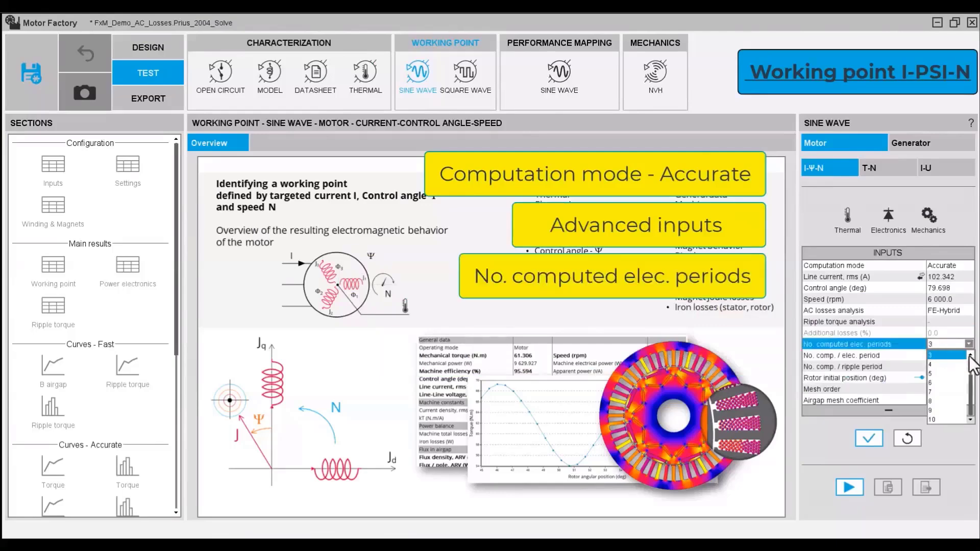
scroll(944, 362, up, 2)
click(944, 356)
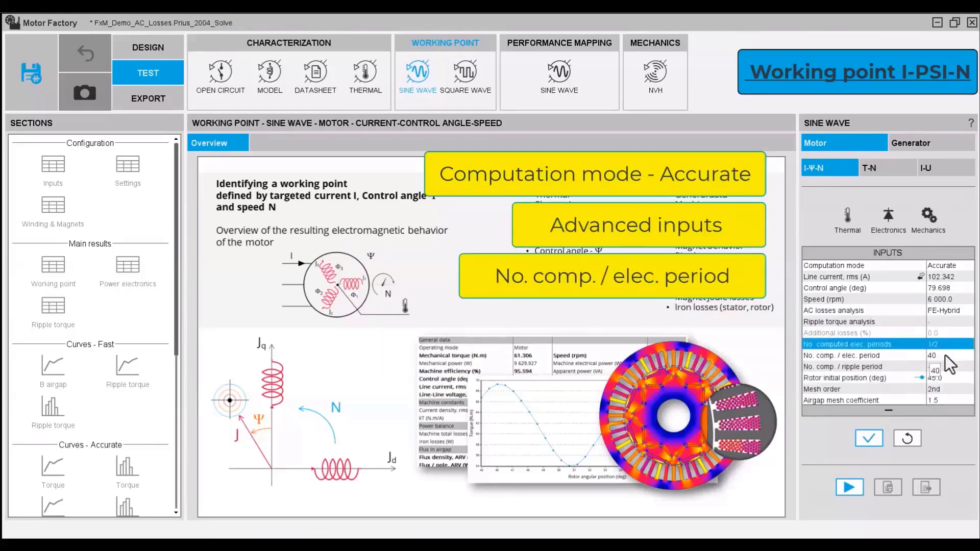
click(945, 356)
text(80)
key(Return)
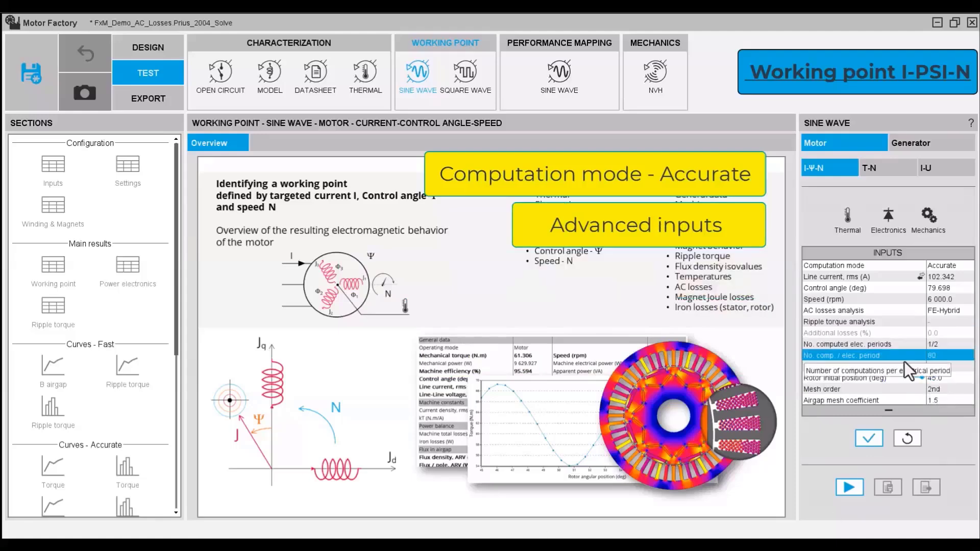
Step: Set the computation mode to Fast with ripple torque analysis on No, and collapse the advanced inputs
click(873, 432)
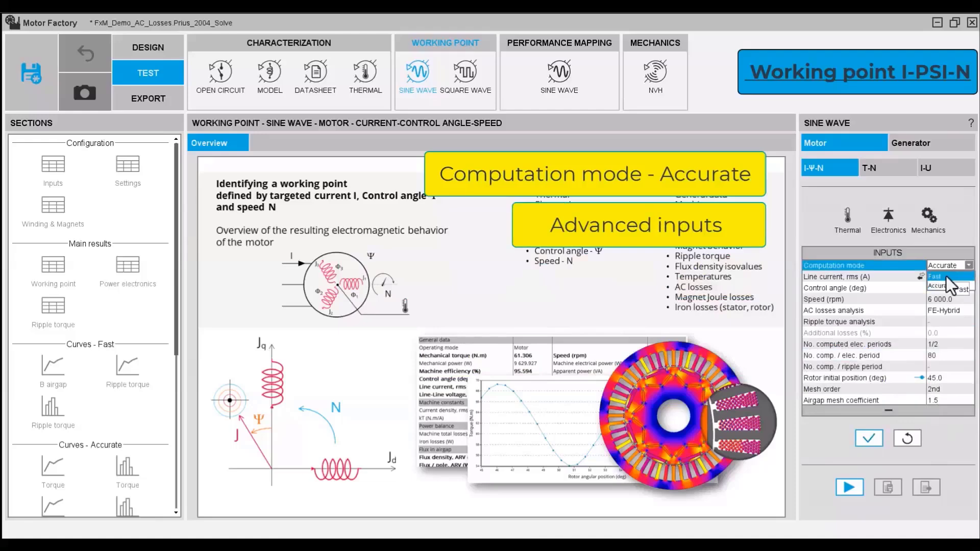
click(945, 277)
click(942, 322)
click(936, 342)
click(897, 408)
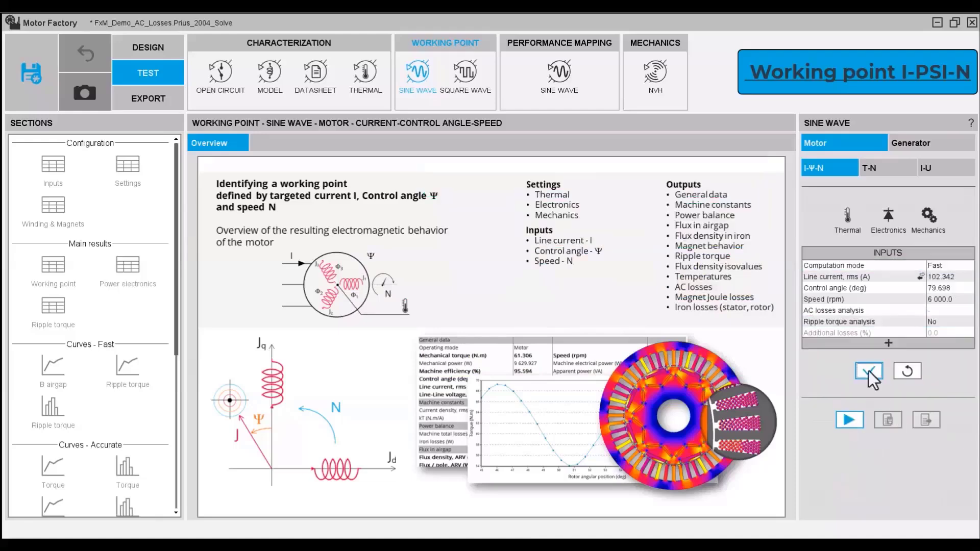
Step: Set the straight part, C.S. end and O.C.S. end winding temperatures to 120 °C in the thermal settings
click(847, 217)
click(567, 246)
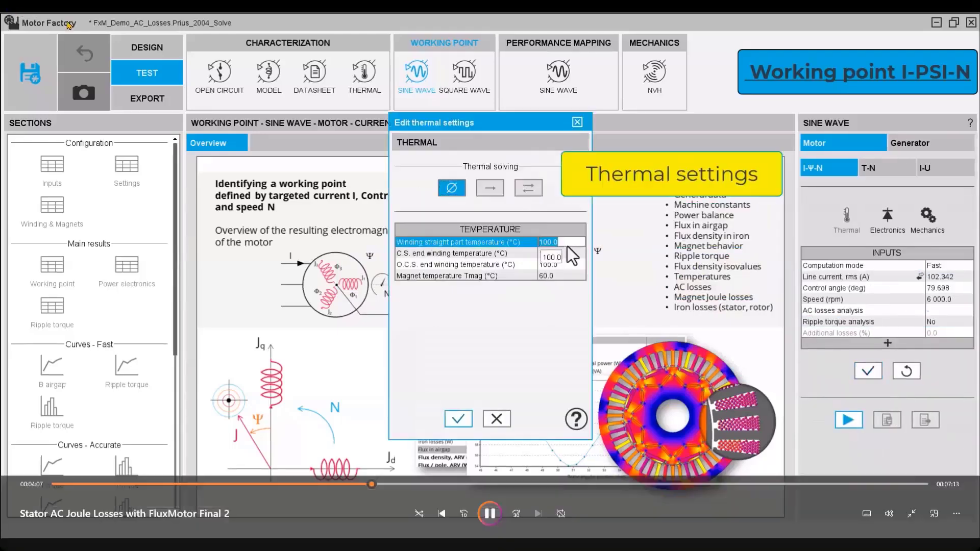
text(120)
key(Return)
text(120)
key(Return)
text(120)
key(Return)
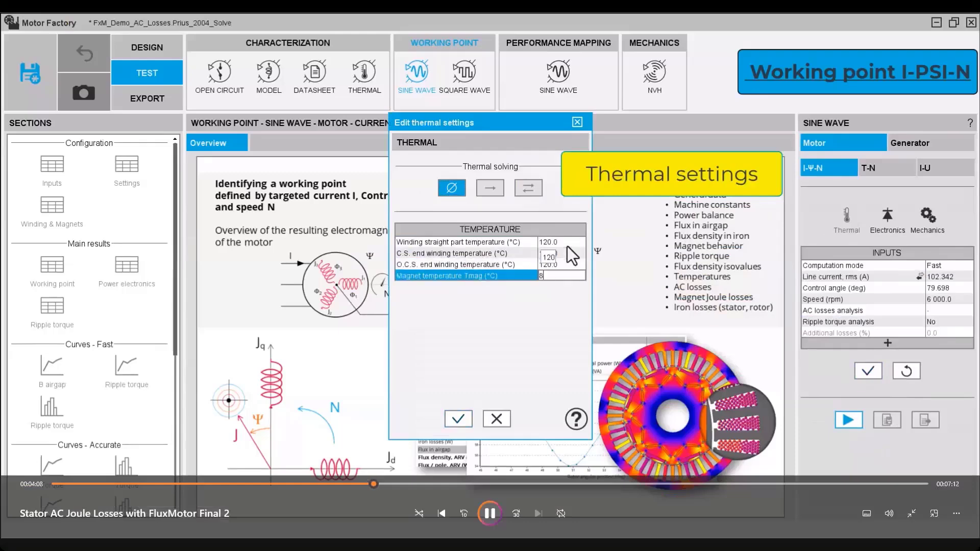
click(462, 418)
Step: Enable the power electronics stage with the Hex. secant inverter control strategy and loss computation set to Yes
click(887, 215)
click(509, 188)
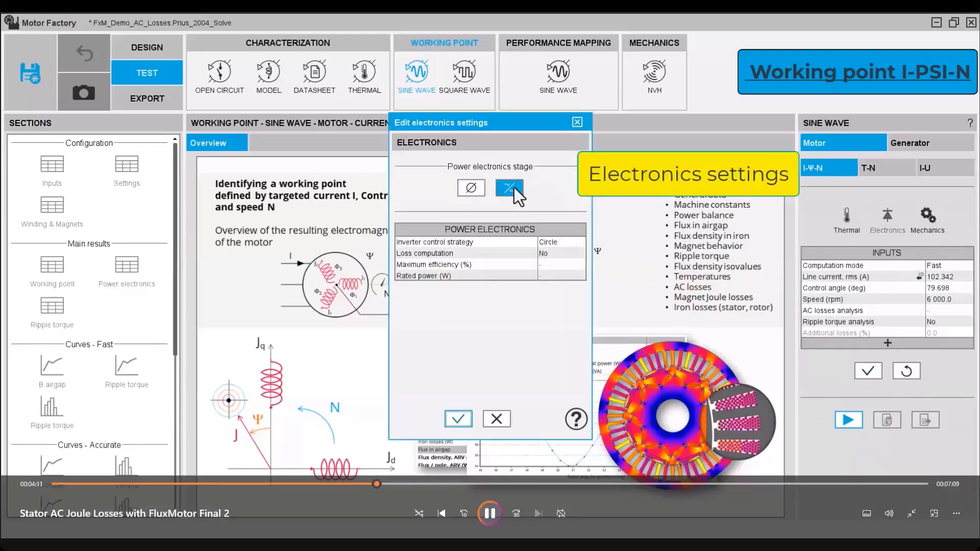
click(558, 242)
click(556, 255)
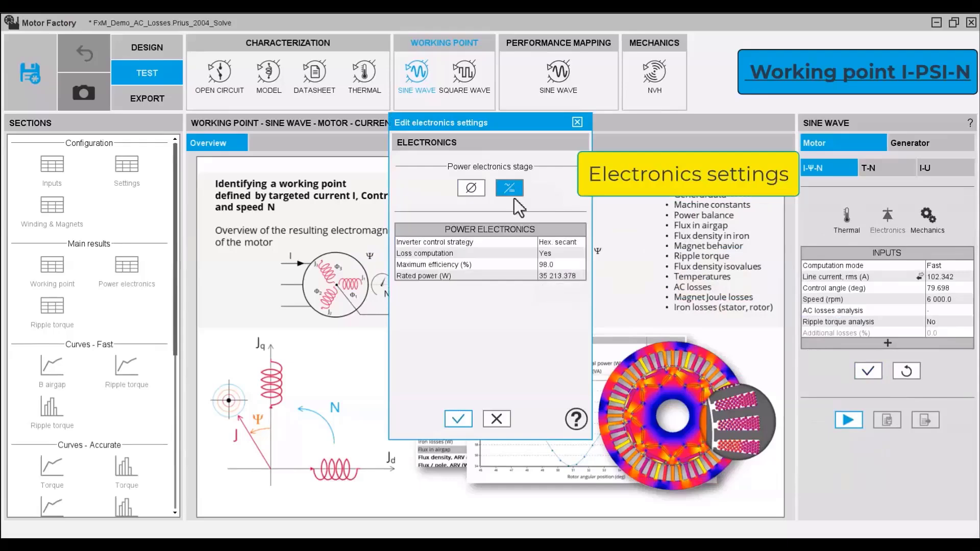
click(461, 420)
Step: Set the mechanical losses at reference speed to 10 W in the mechanics settings and close them
click(927, 217)
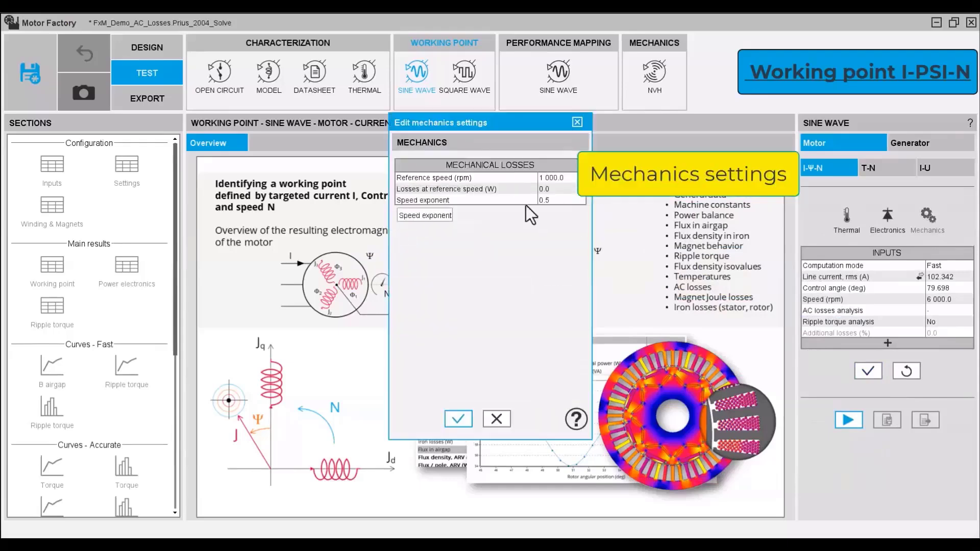
click(573, 190)
text(10)
key(Return)
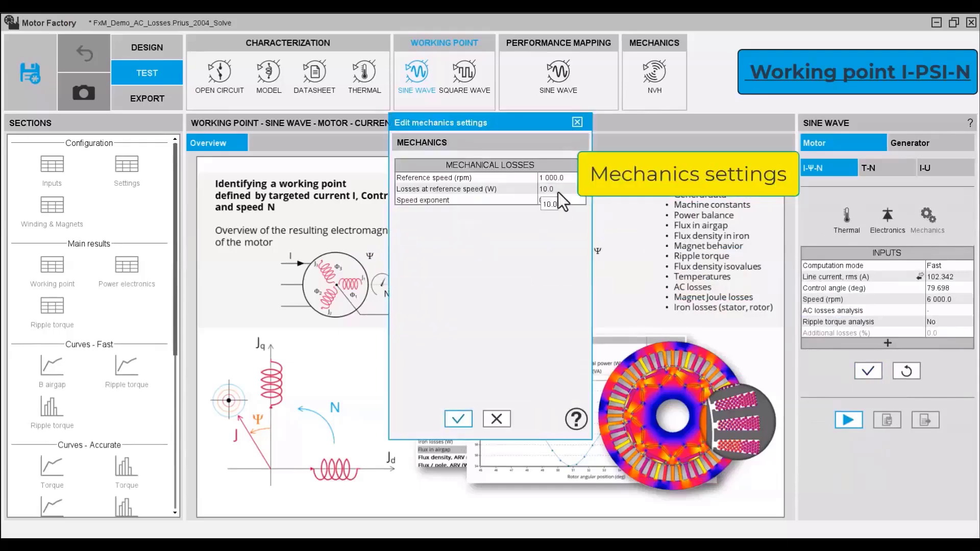
click(577, 123)
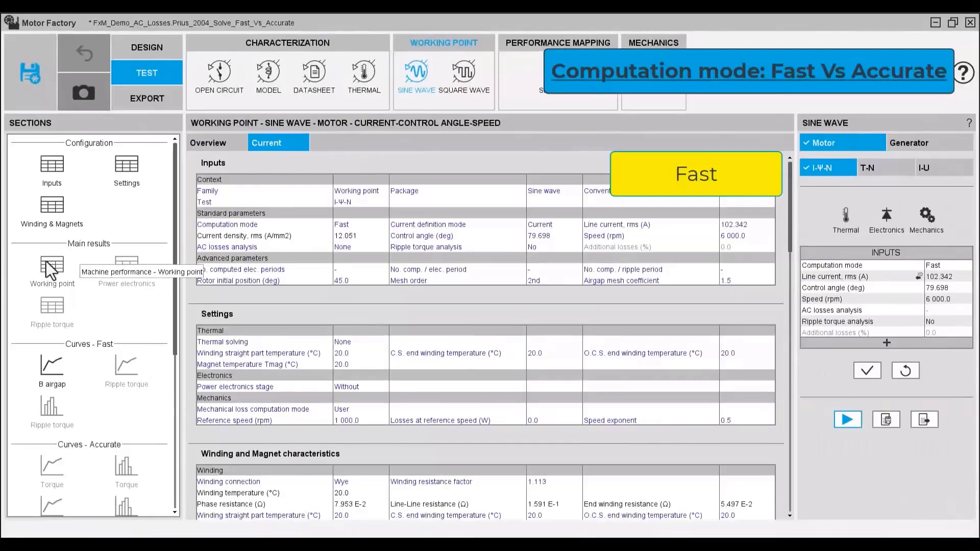
Step: Display the working point performance of the Fast computation and save the test results as "Fast"
click(50, 269)
click(877, 419)
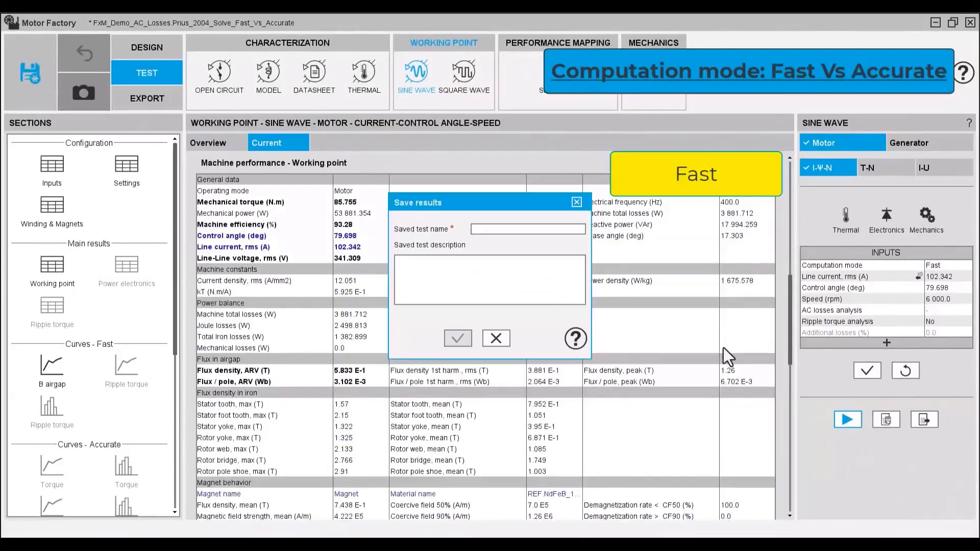
text(Fast)
click(457, 337)
Step: Switch the computation mode to Accurate with AC losses analysis set to None, and run the working point test
click(939, 265)
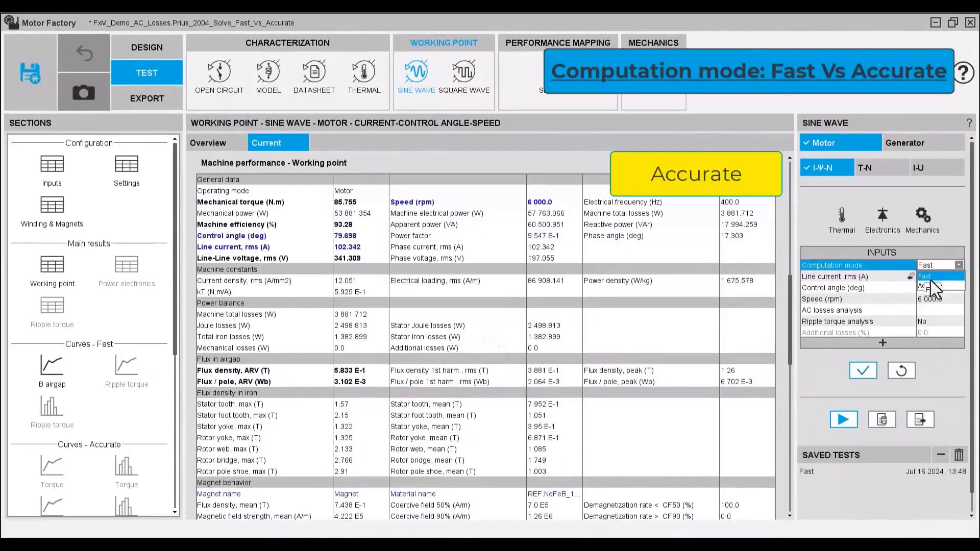
click(931, 311)
click(937, 343)
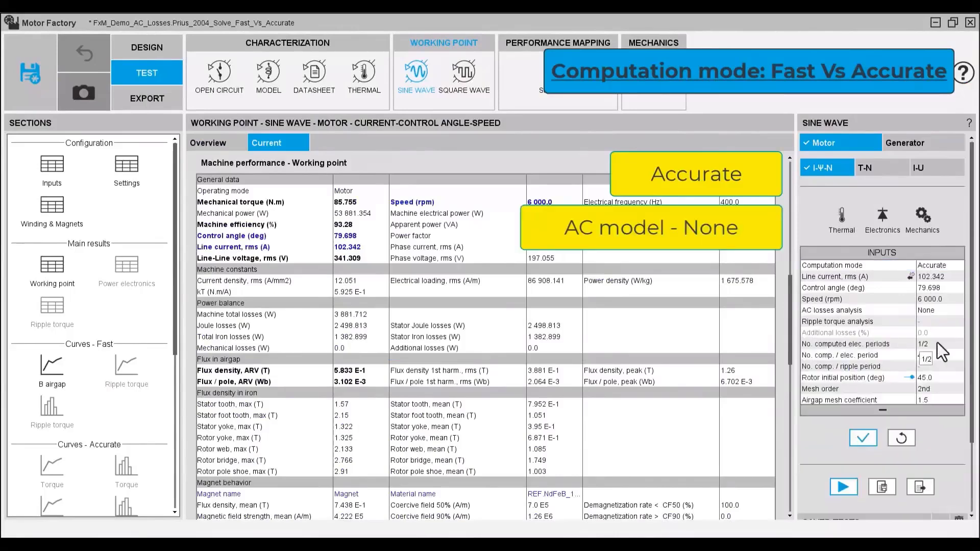
click(850, 488)
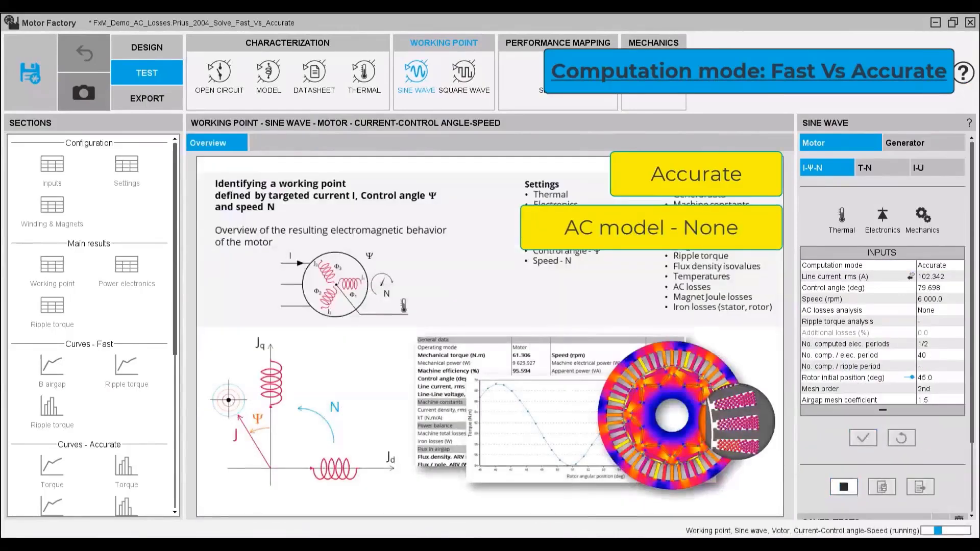
Step: Review the stator Joule and iron losses in the working point results and save the test as "Accurate"
click(54, 270)
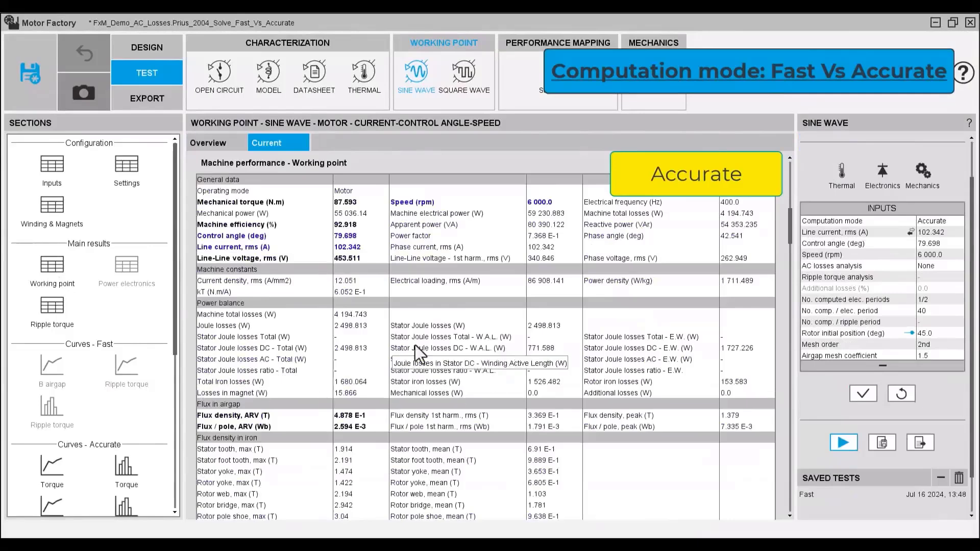
click(284, 359)
click(272, 383)
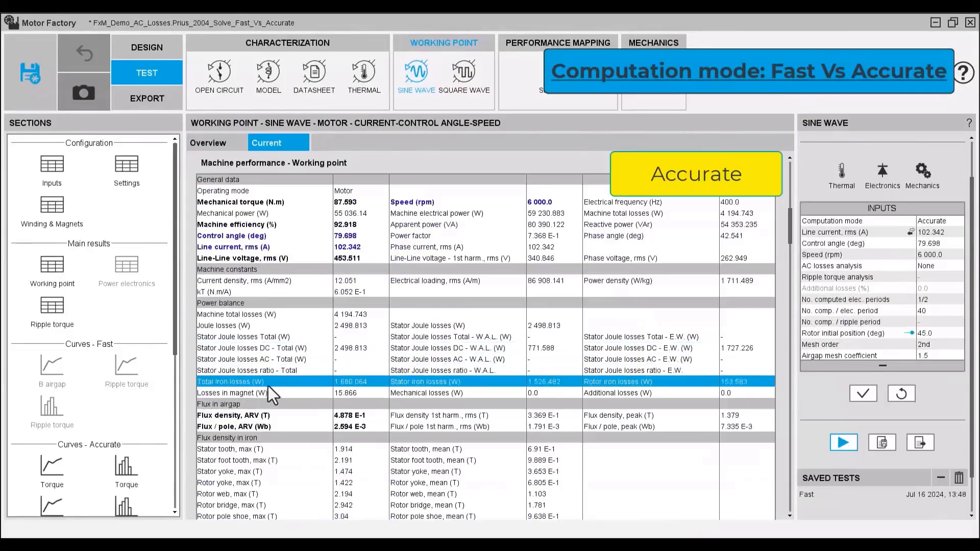
click(872, 448)
text(Accurate)
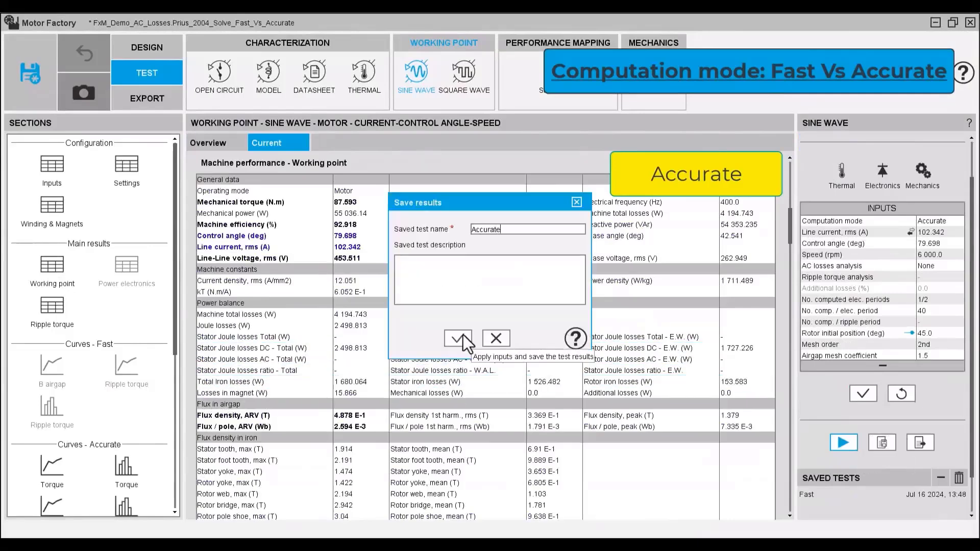
click(458, 338)
Step: Open the saved Fast and Accurate tests and display their working point performance
double_click(805, 511)
double_click(820, 490)
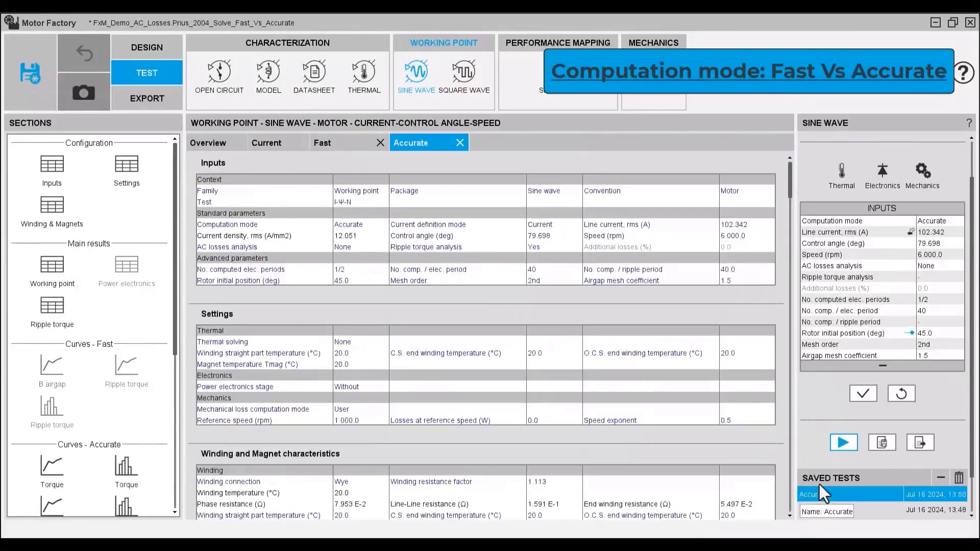
click(51, 265)
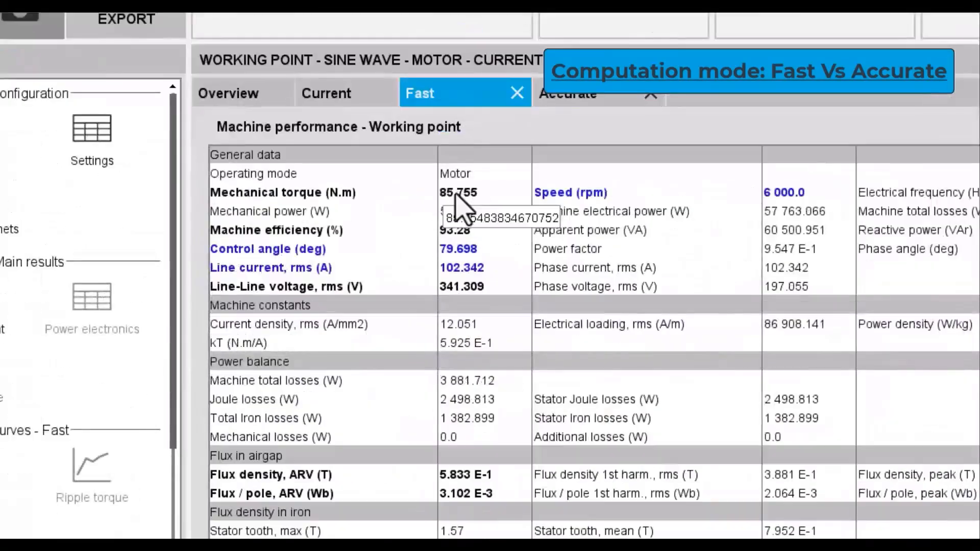
Step: Compare the torque, Joule losses and iron losses between the Fast and Accurate working point results
click(592, 100)
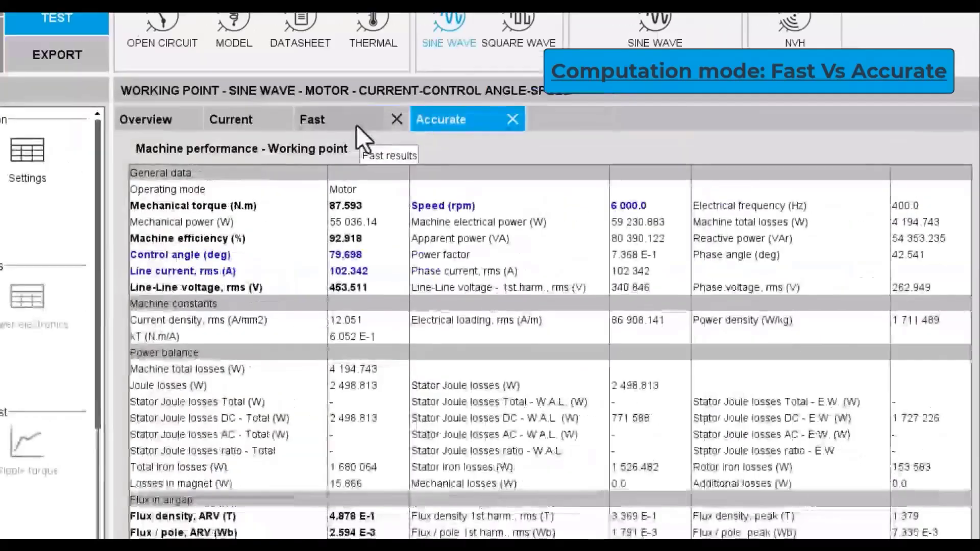
click(476, 97)
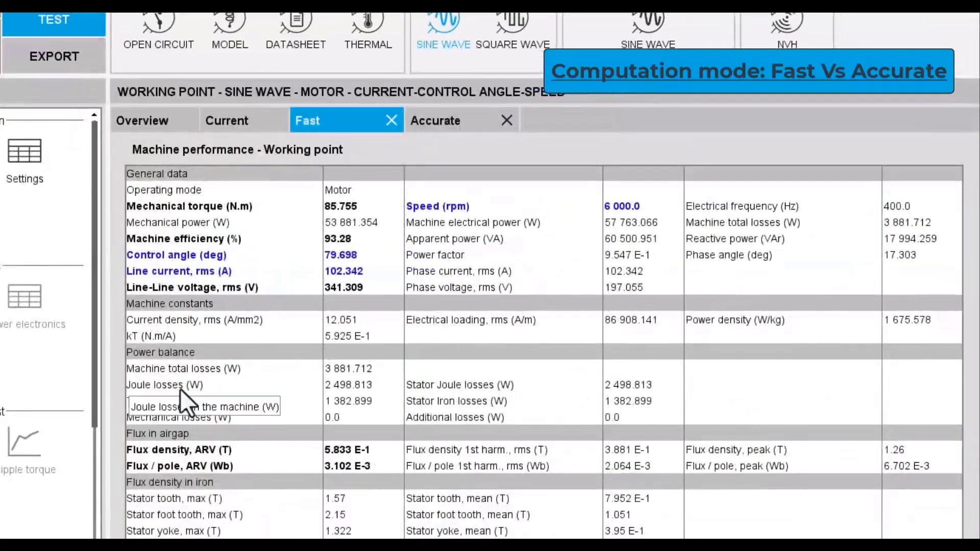
click(180, 389)
click(459, 122)
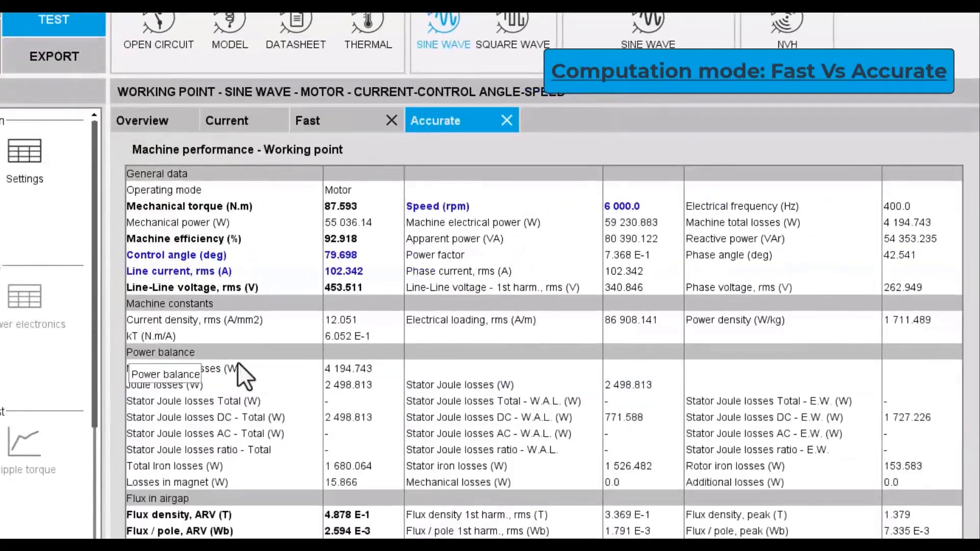
click(225, 399)
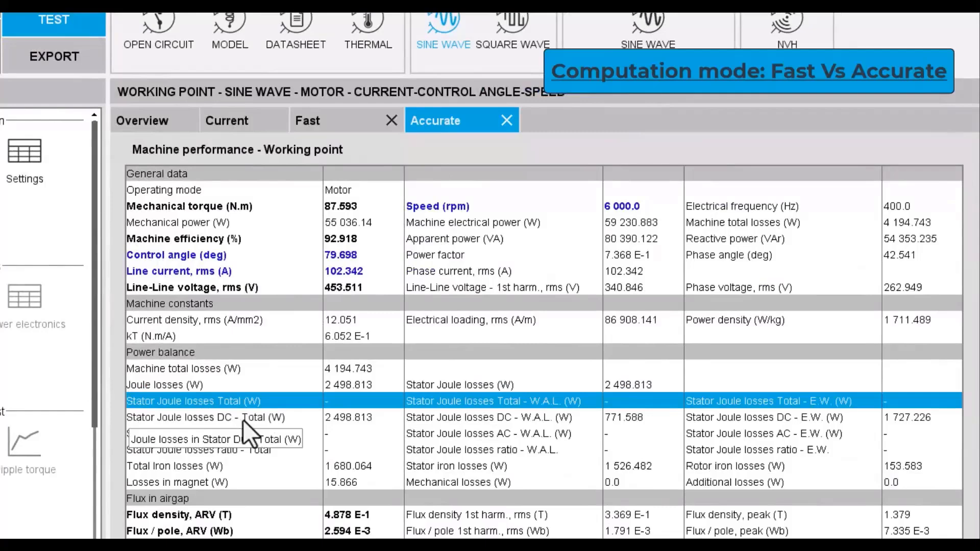
click(289, 423)
click(271, 437)
click(350, 127)
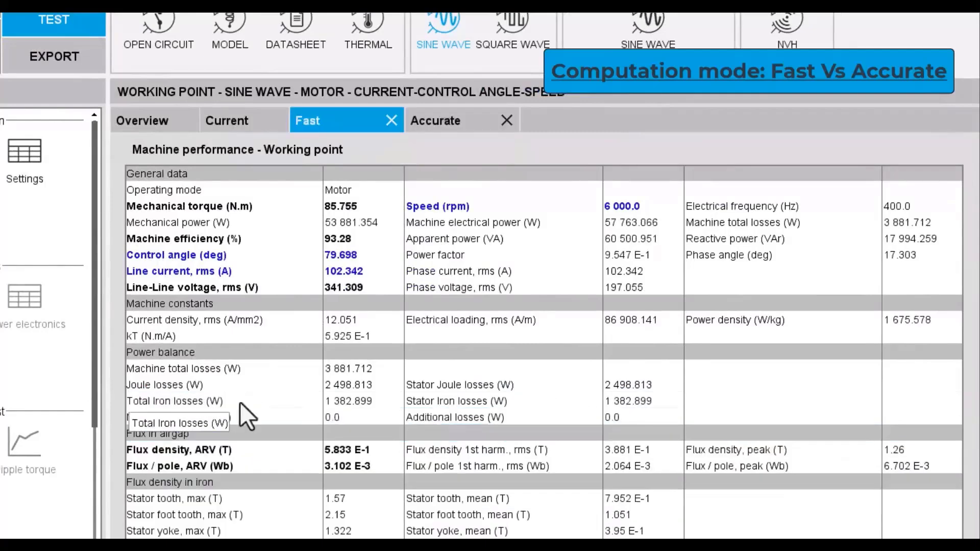
click(463, 403)
click(449, 121)
click(457, 470)
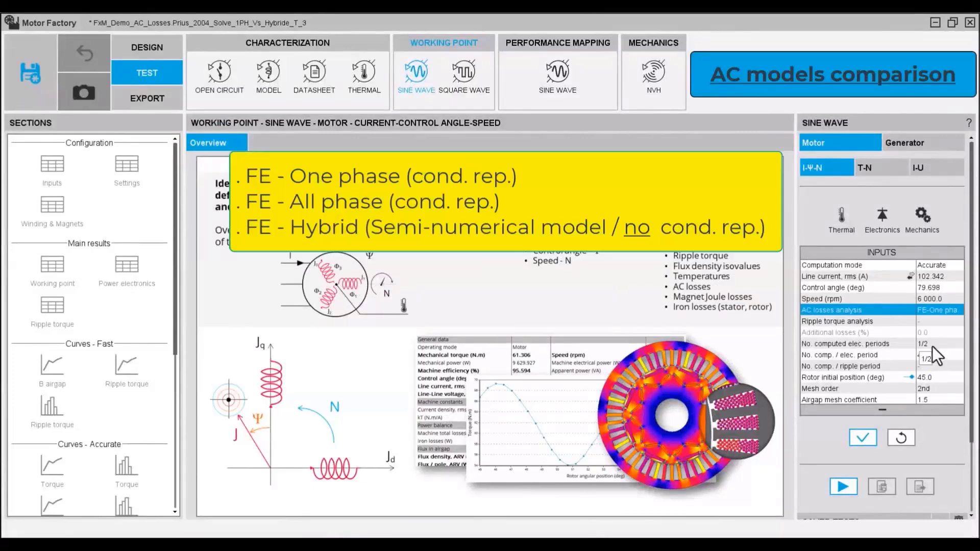
Step: Choose the number of computed electrical periods and set 80 computations per electrical period for the FE-One phase analysis
click(932, 346)
click(926, 384)
click(933, 357)
text(80)
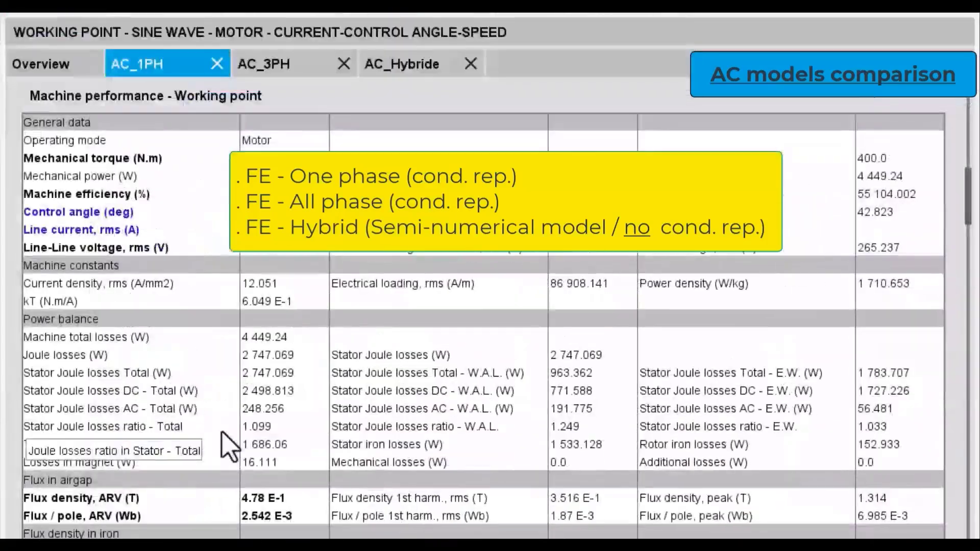
Step: Compare the stator AC Joule losses across the AC_1PH, AC_3PH and AC_Hybride working point results
click(354, 359)
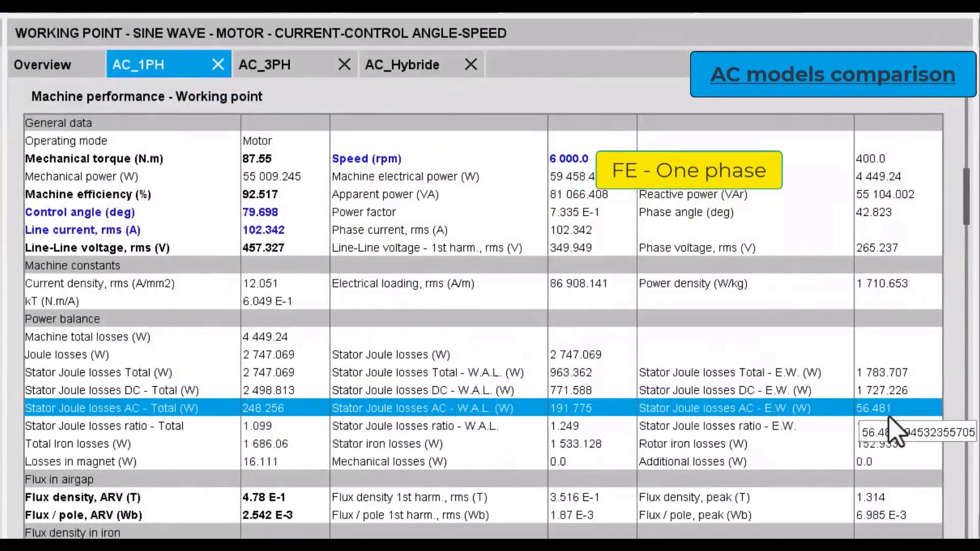
click(298, 81)
click(292, 410)
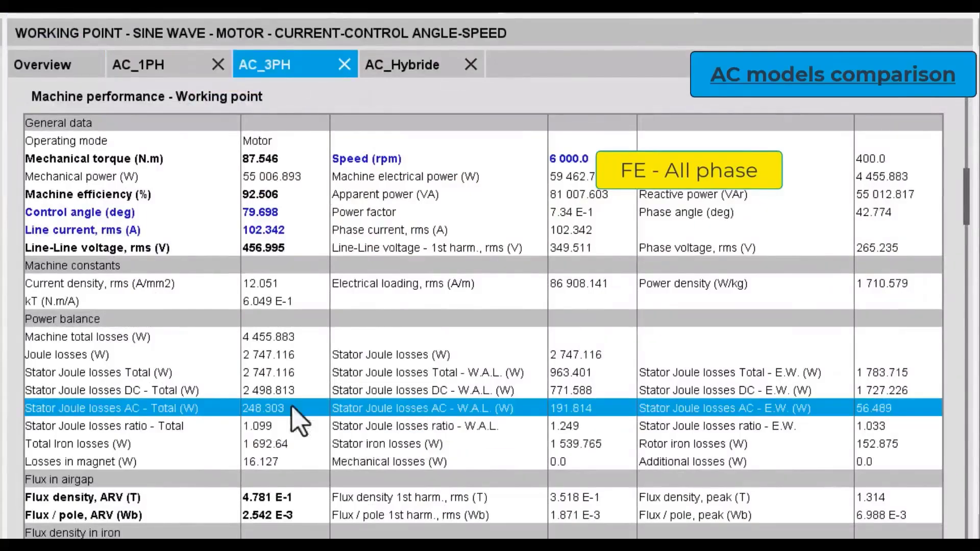
click(416, 65)
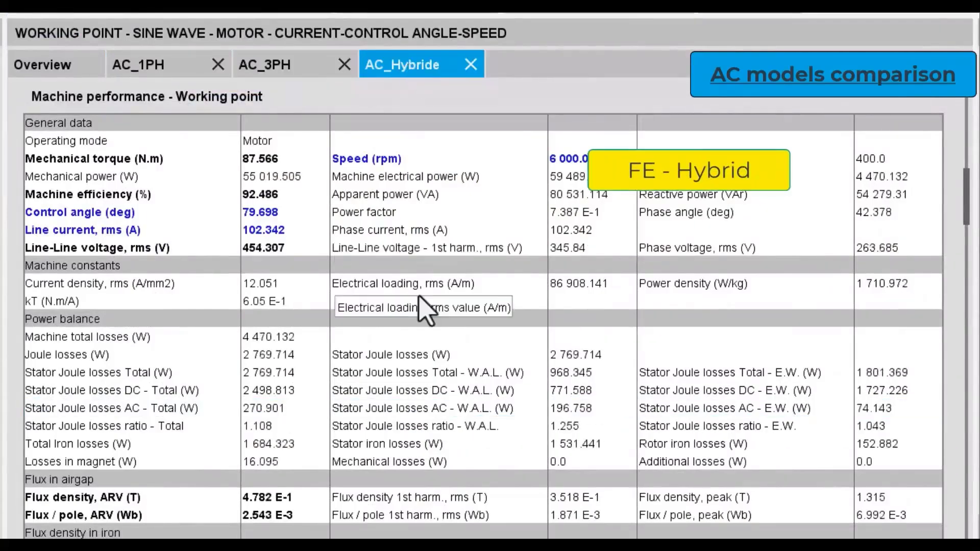
click(251, 408)
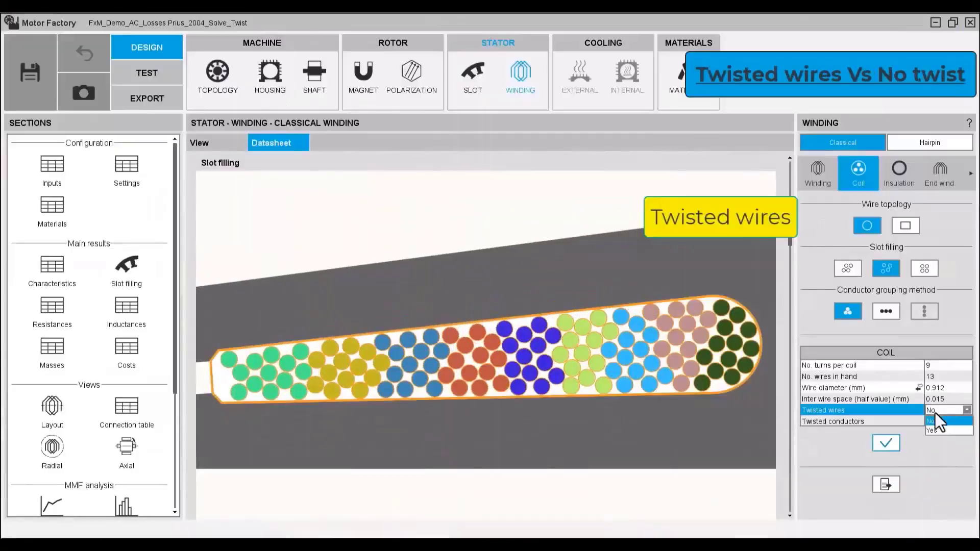
Step: Set the coil's twisted wires option to Yes and run the sine wave I-Ψ-N test with FE-One phase AC losses analysis
click(933, 422)
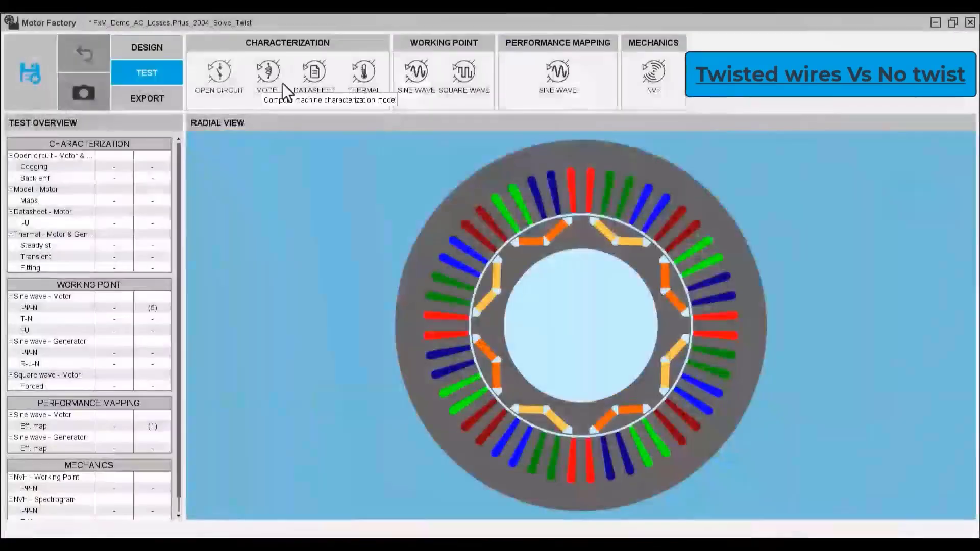
click(423, 73)
click(935, 311)
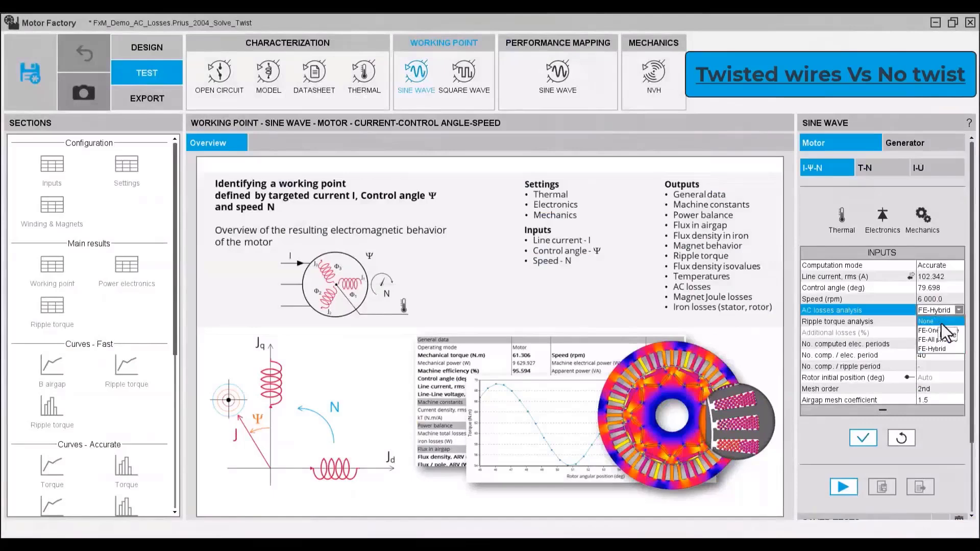
click(862, 438)
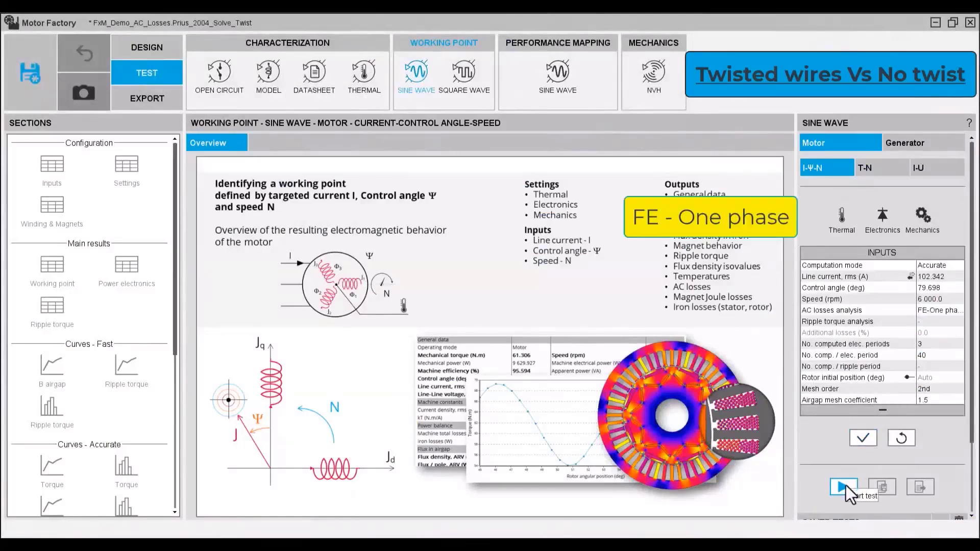
click(843, 486)
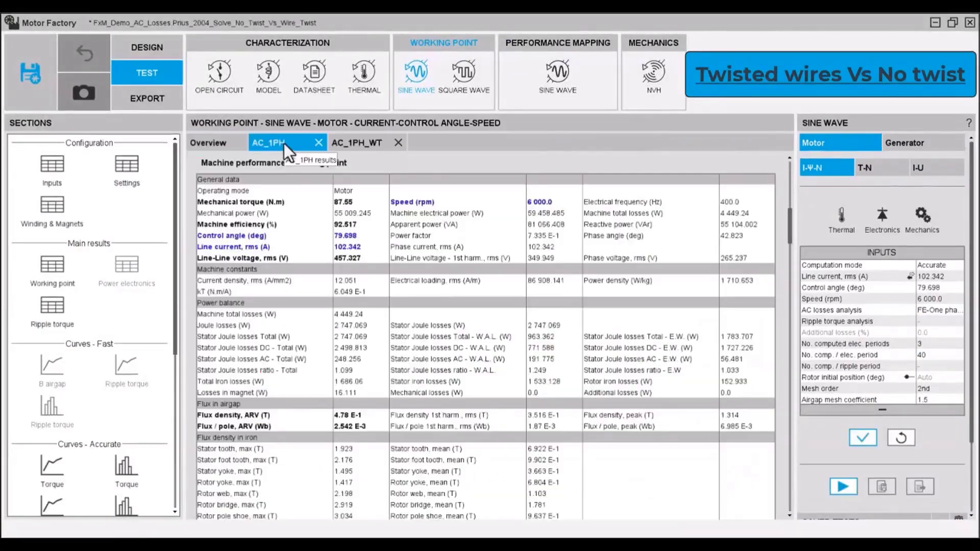
Step: Compare the stator AC Joule losses between the untwisted AC_1PH and twisted-wire AC_1PH_WT results
click(287, 358)
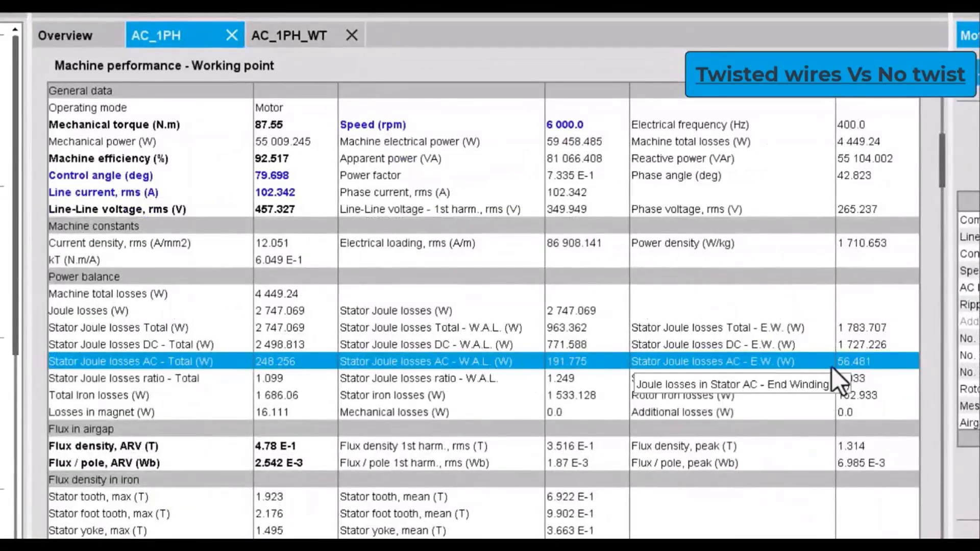
click(292, 35)
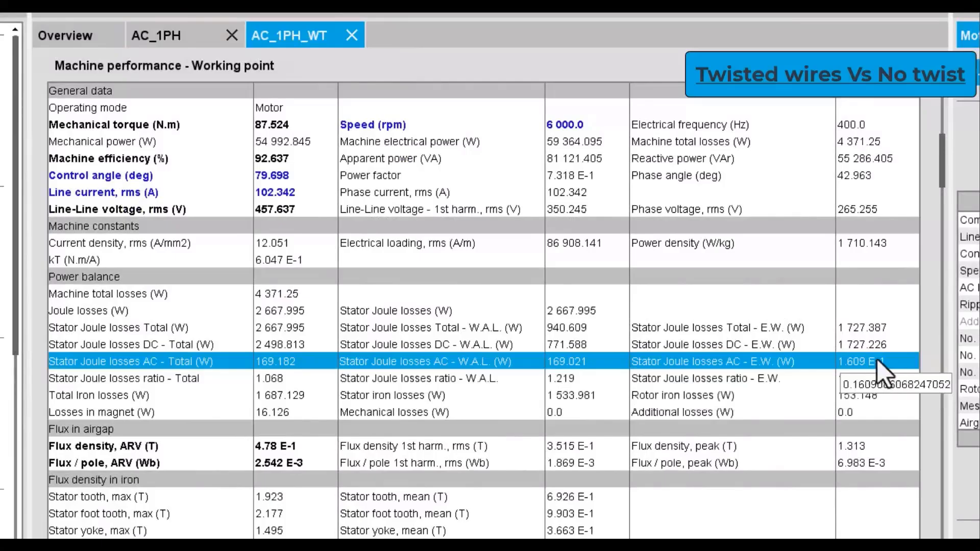
Step: Set the AC losses analysis to FE-Hybrid and run the sine wave I-Ψ-N working point test
click(937, 314)
click(958, 352)
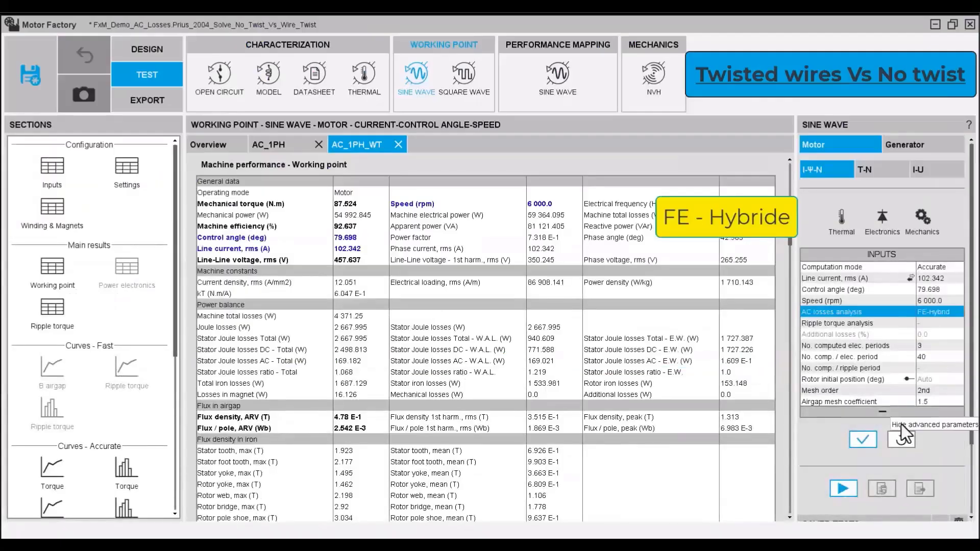
click(863, 440)
click(843, 488)
Step: Compare the stator AC Joule losses between the AC_1PH_WT and AC_Hybride working point results
click(358, 145)
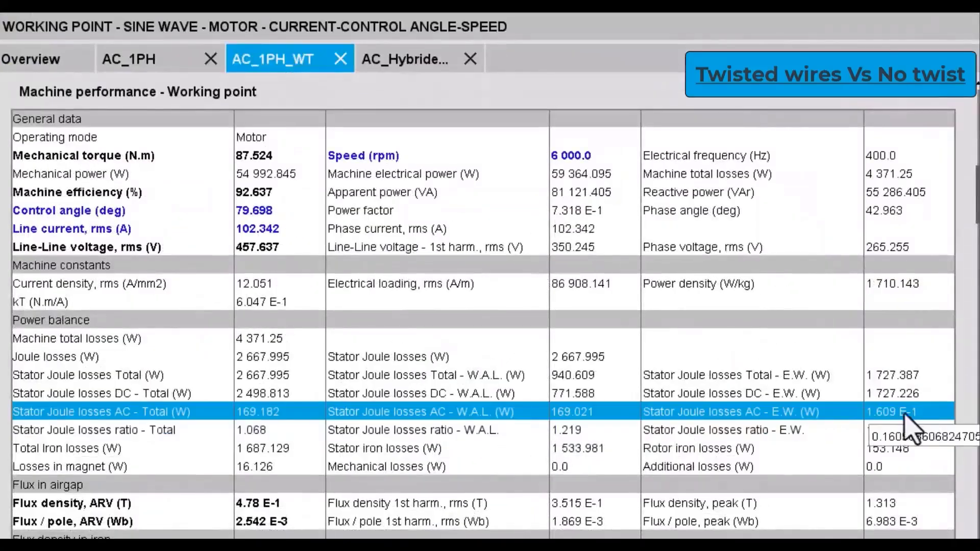
click(408, 61)
click(558, 416)
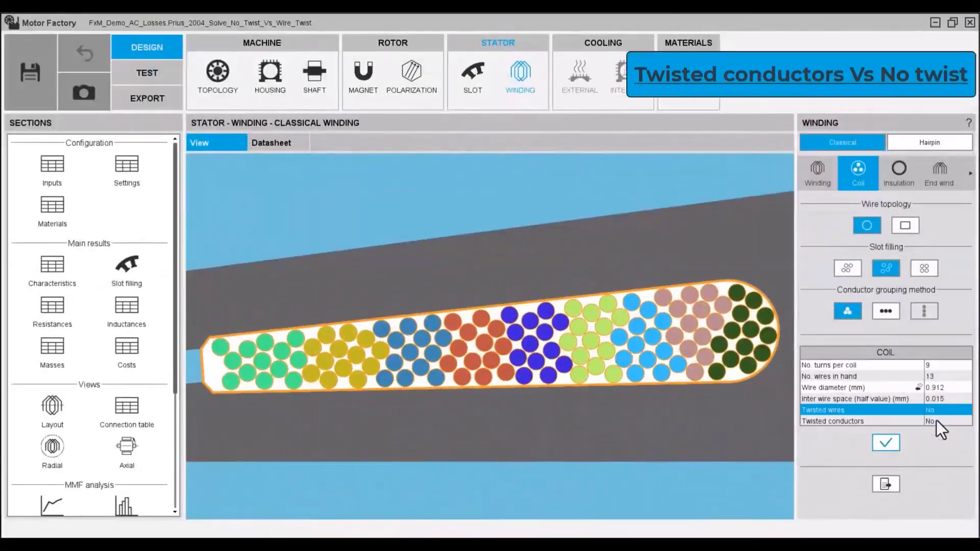
Step: Open the coil's twisted conductors option
click(936, 421)
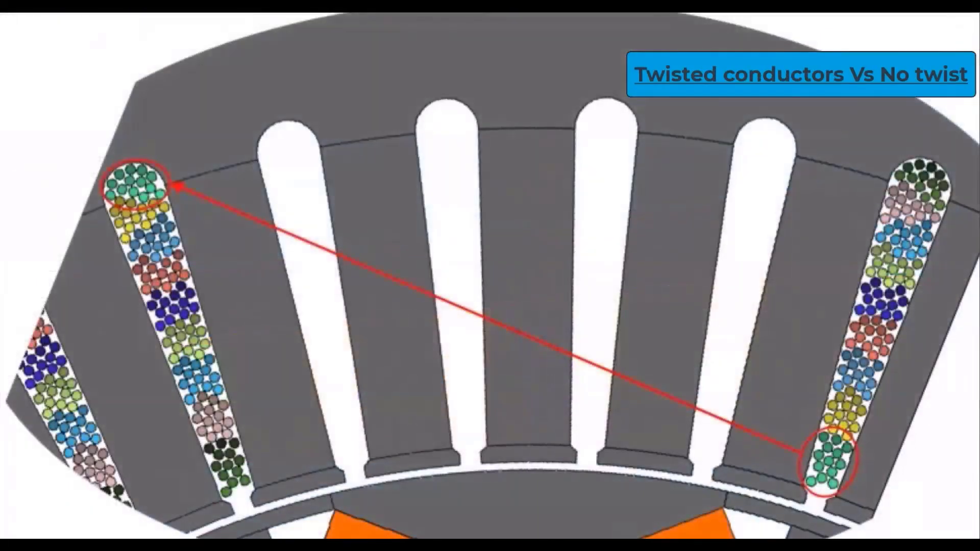
mouse_move(498, 194)
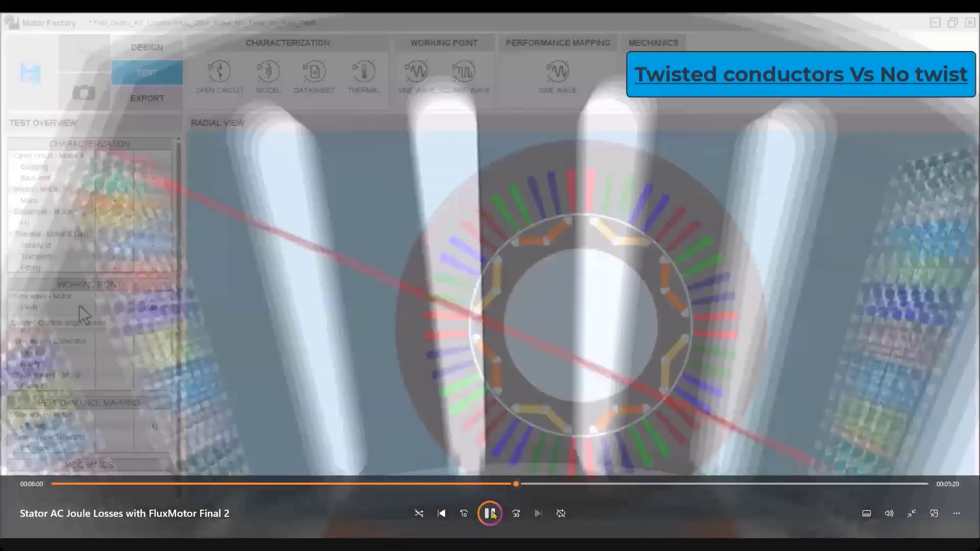
click(490, 513)
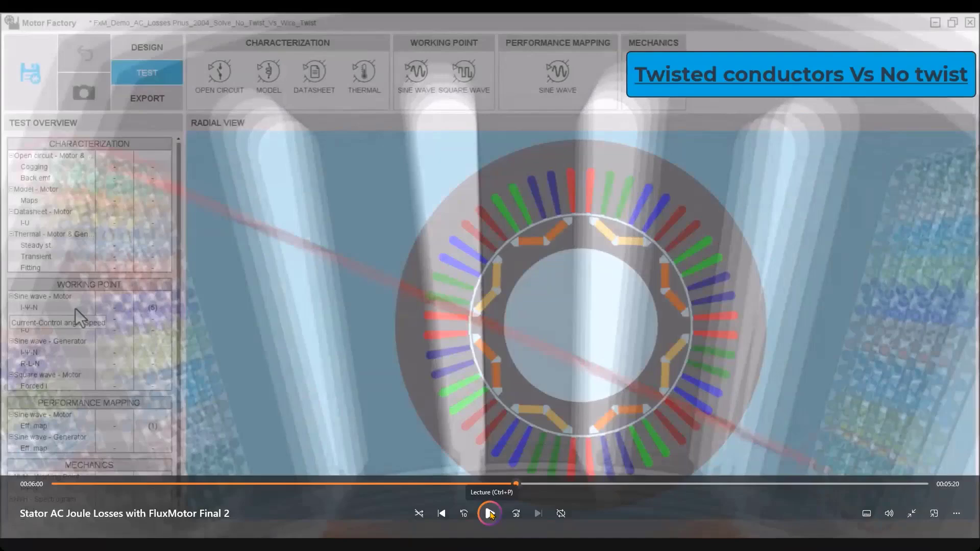
click(490, 513)
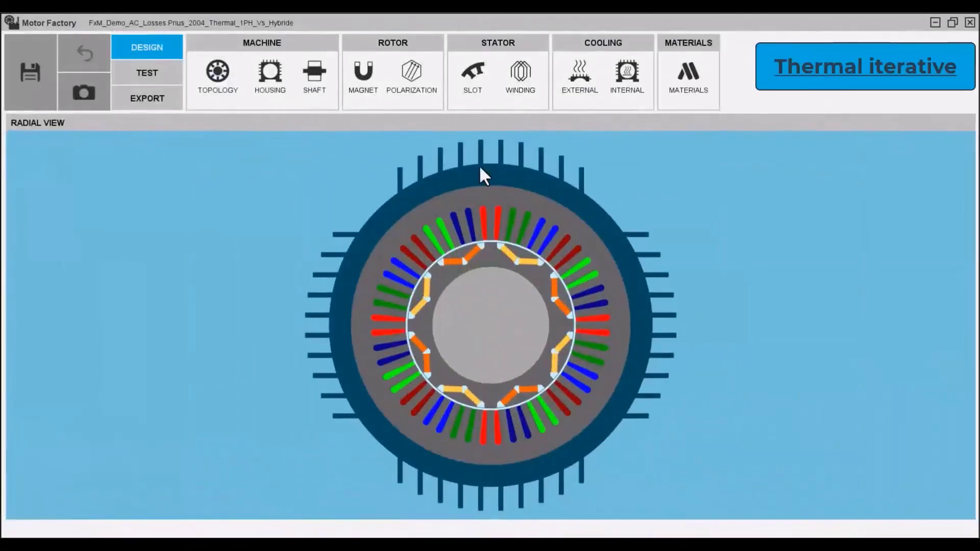
Step: Review the housing's frame, fin and cooling circuit parameters, and the shaft and bearing dimensions
click(274, 79)
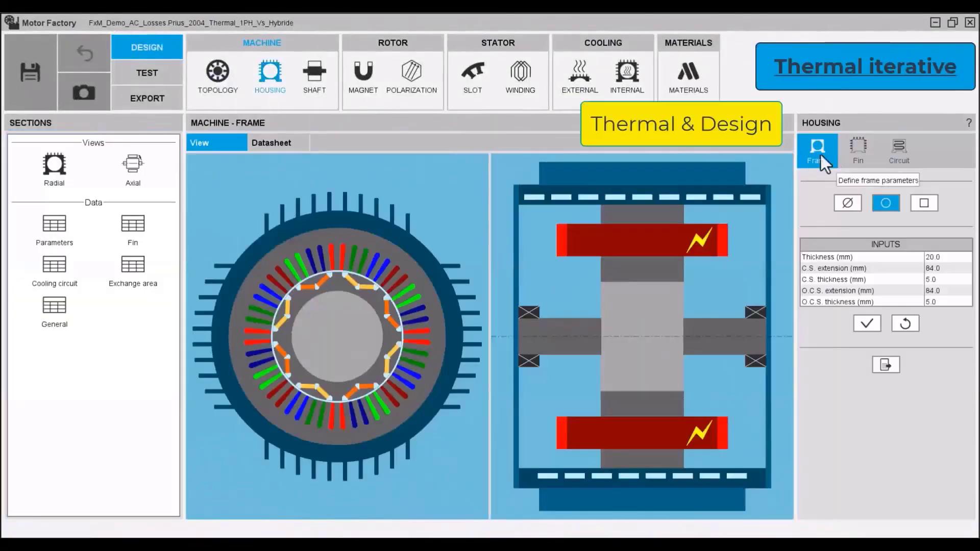
click(863, 156)
click(895, 152)
click(314, 77)
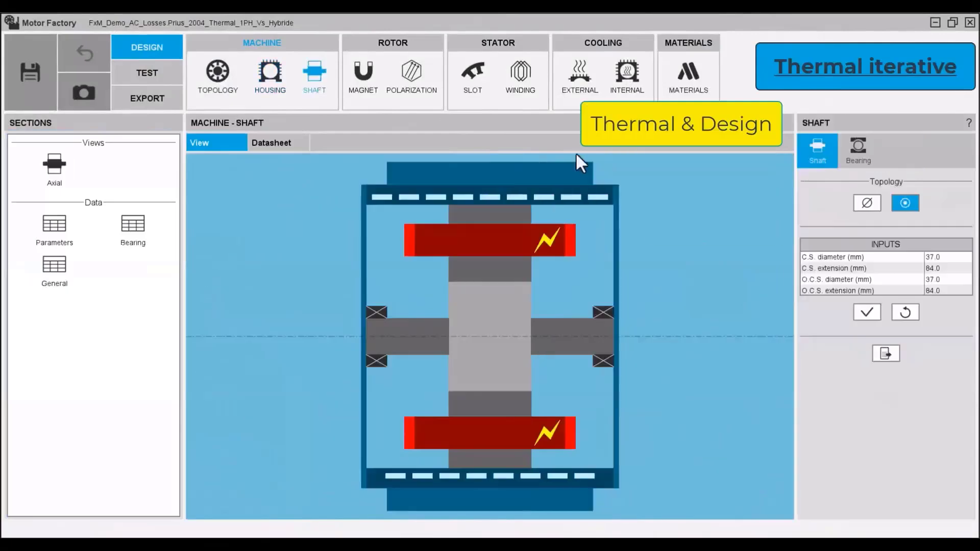
click(874, 153)
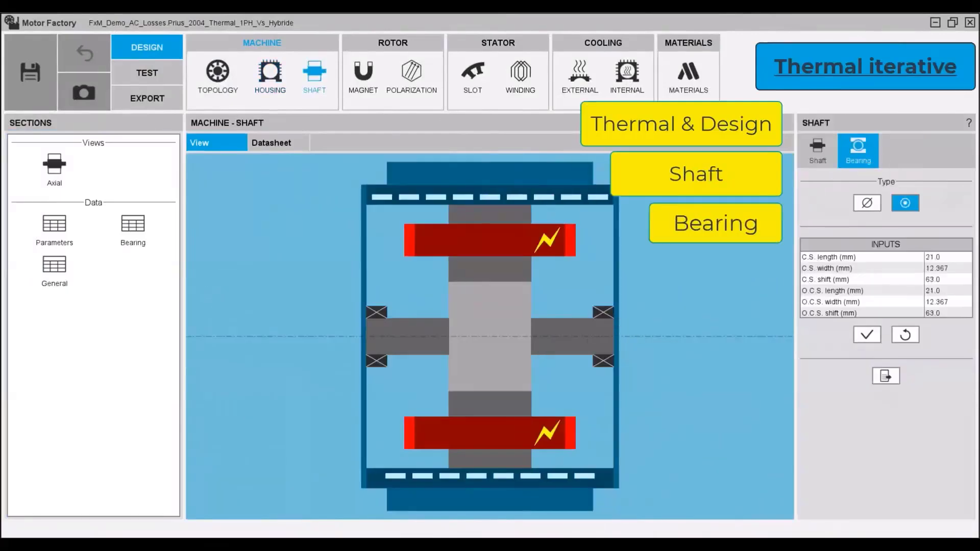
Step: Review the external cooling and the internal cooling's fluidic, radiation and interface parameters
click(580, 77)
click(626, 76)
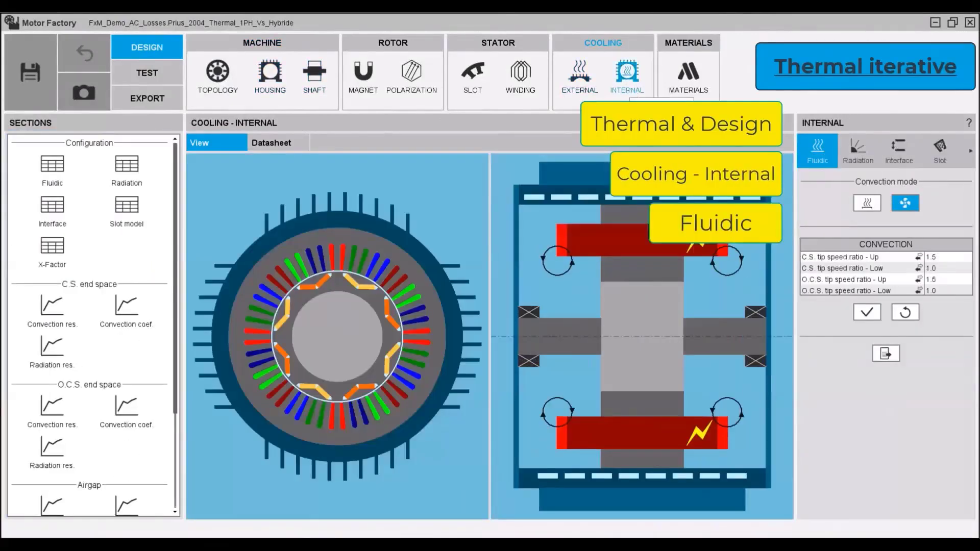
click(858, 151)
click(897, 158)
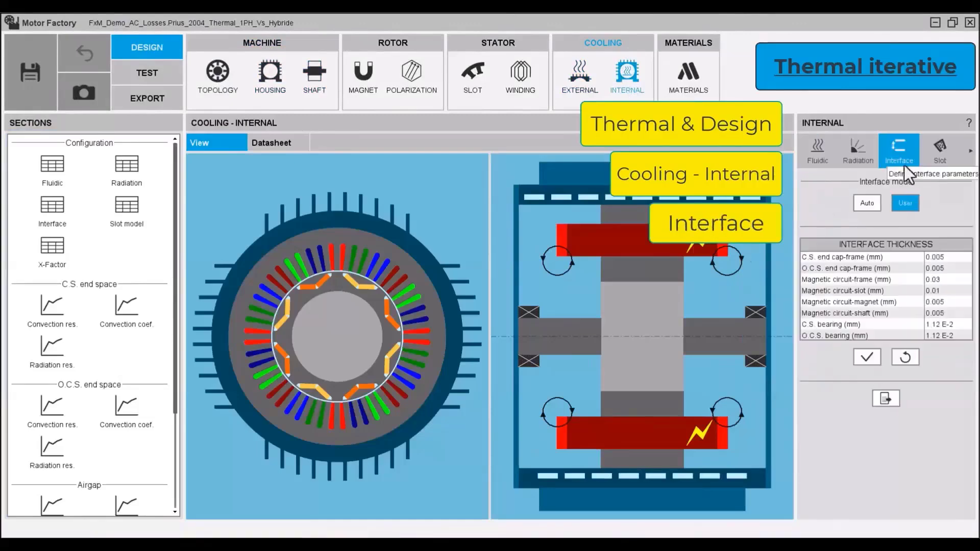
click(817, 153)
Step: Open the sine wave motor I-Ψ-N working point test and set its thermal solving to iterative
click(168, 78)
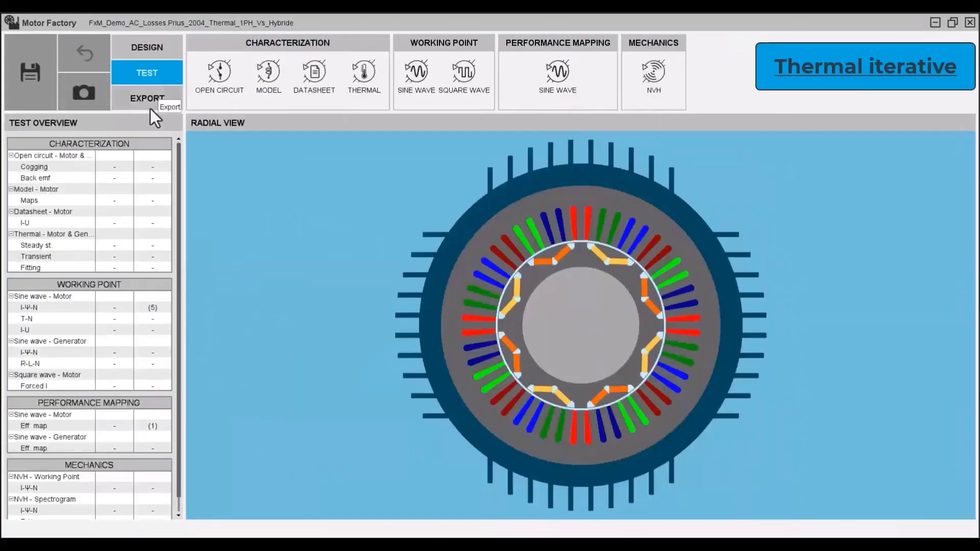
click(48, 311)
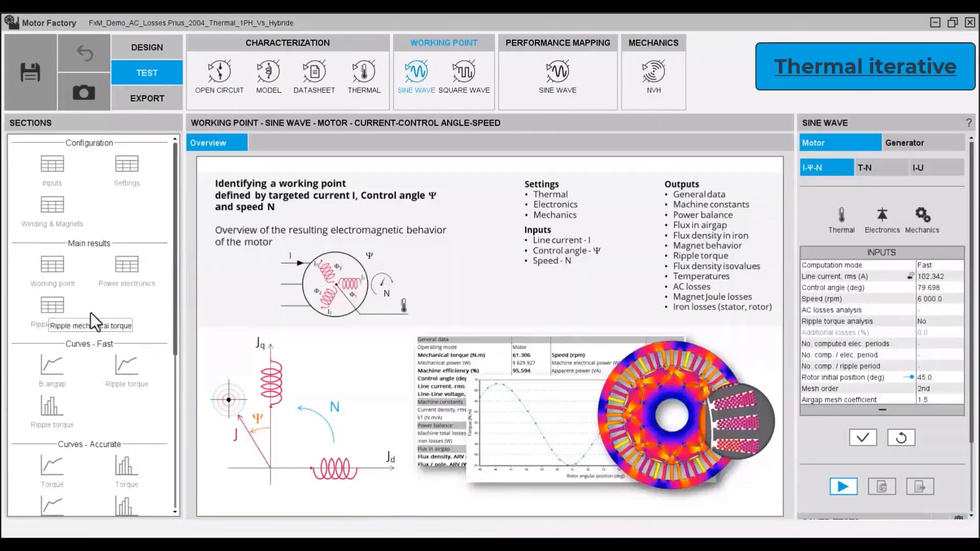
click(837, 225)
click(525, 189)
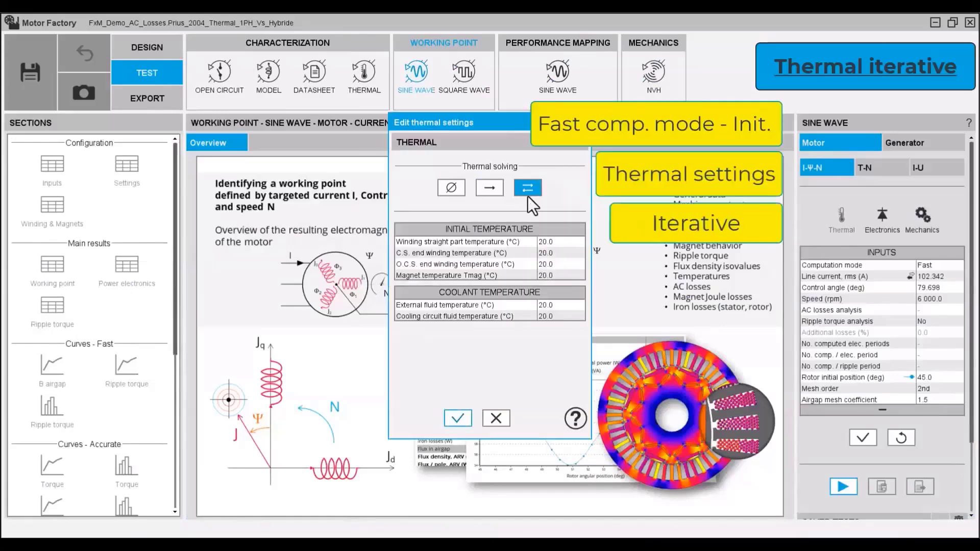
Step: Set the initial temperatures to 150 °C for the straight part and both end windings, and 100 °C for the magnet
click(556, 242)
text(150)
key(Return)
text(150)
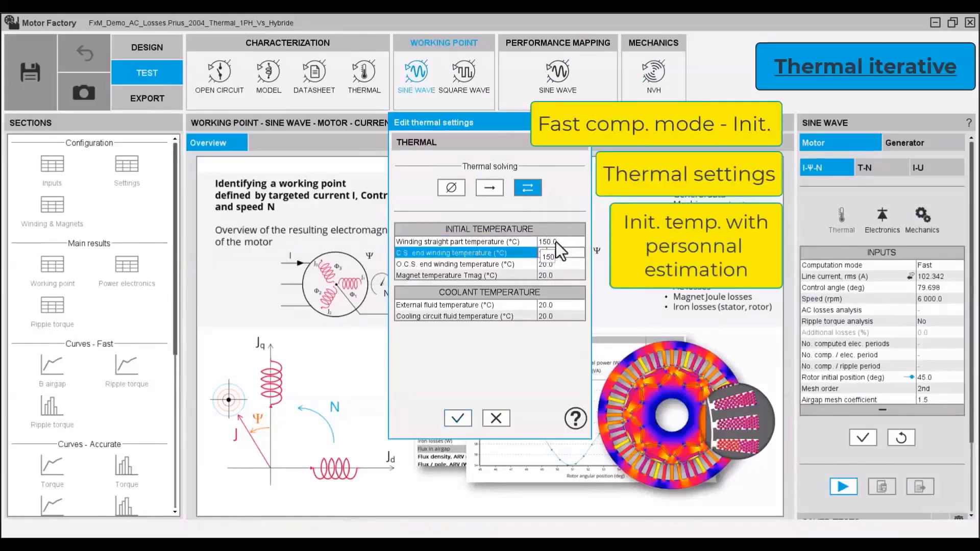
key(Return)
text(150)
key(Return)
text(100)
key(Return)
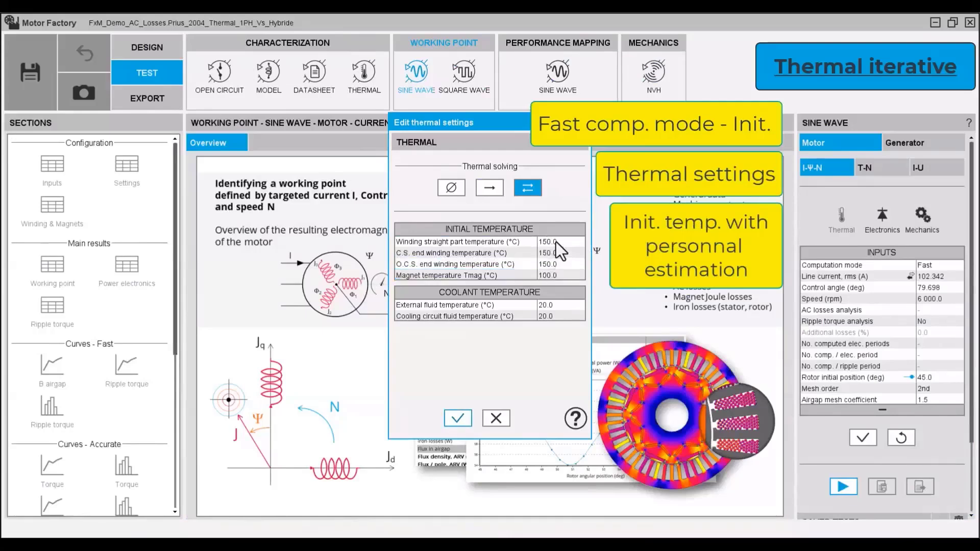
click(459, 416)
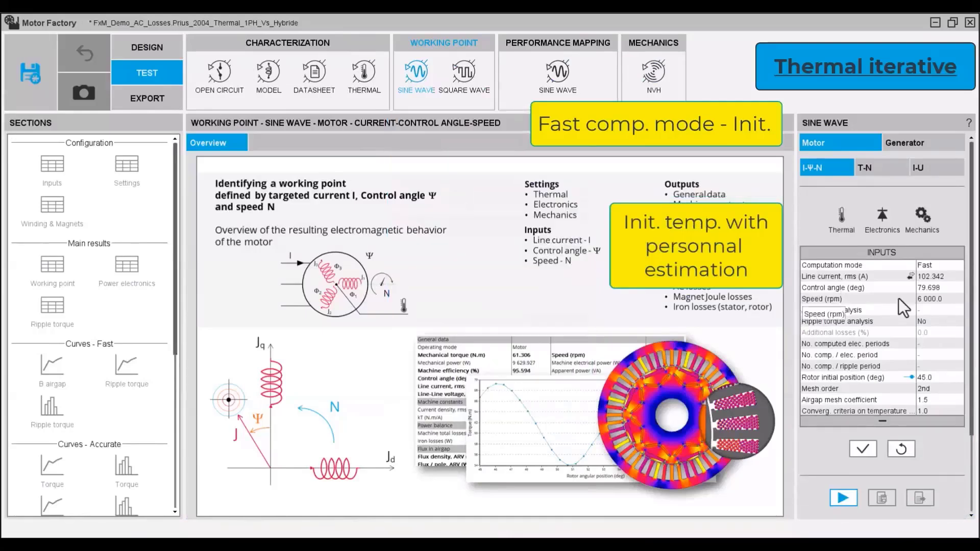
Step: Run the working point test in Fast computation mode and examine the magnet and in-slot winding final temperatures
click(931, 265)
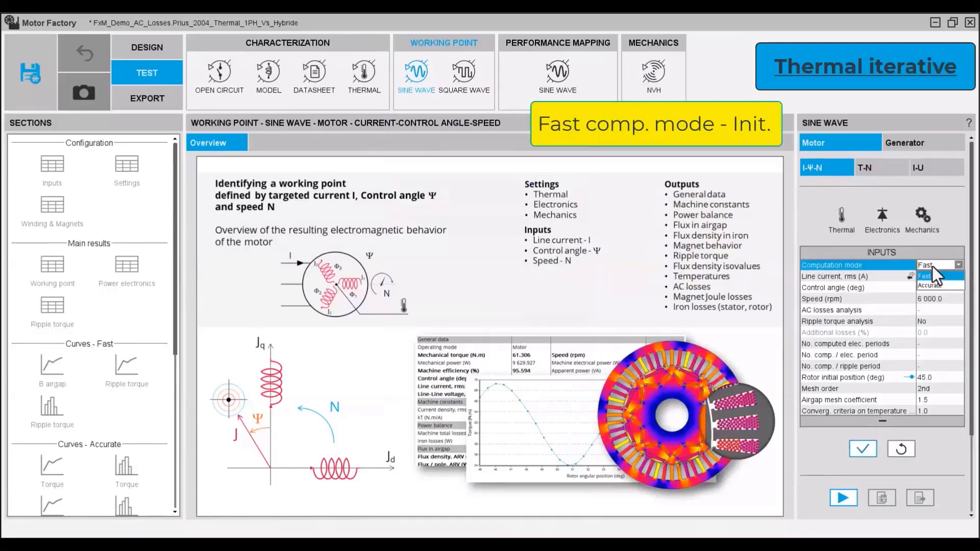
click(843, 499)
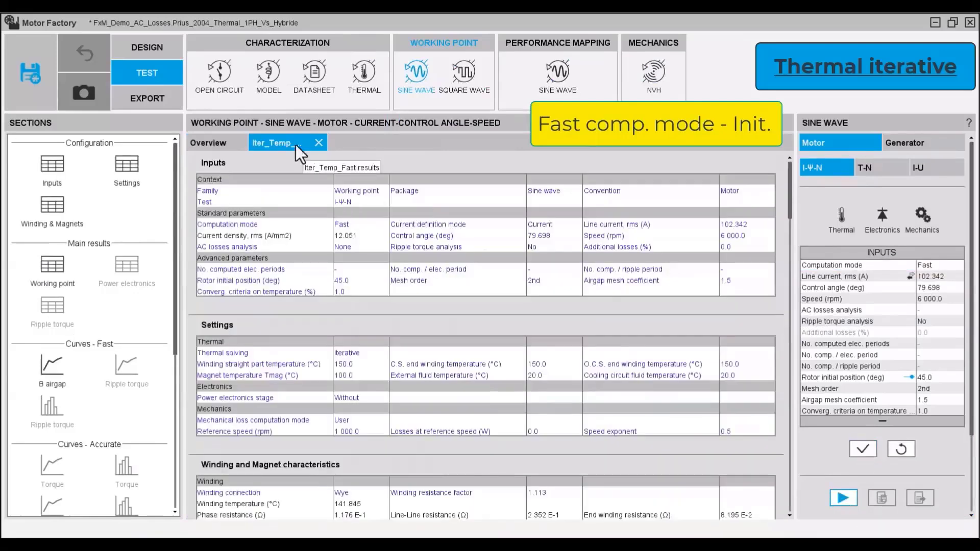
scroll(175, 264, down, 10)
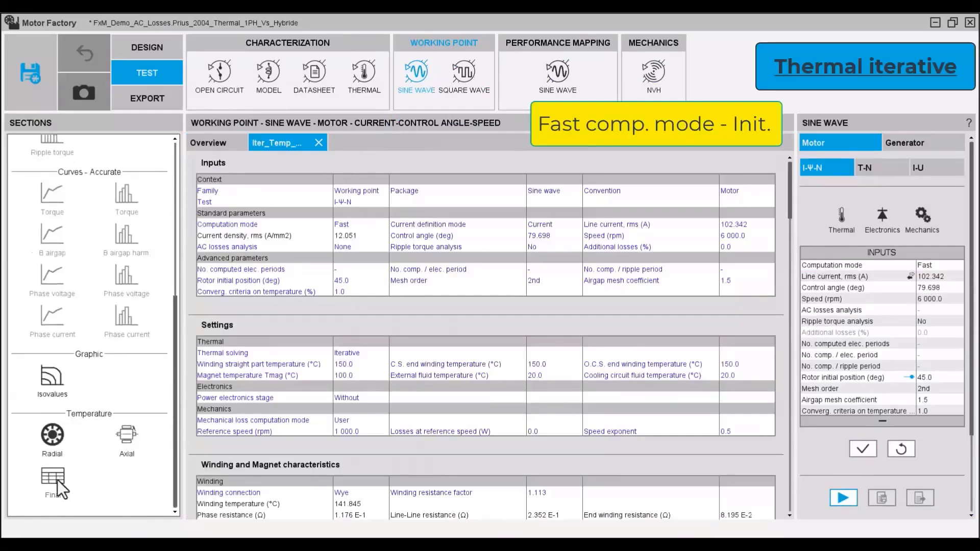
click(57, 480)
click(359, 395)
click(353, 430)
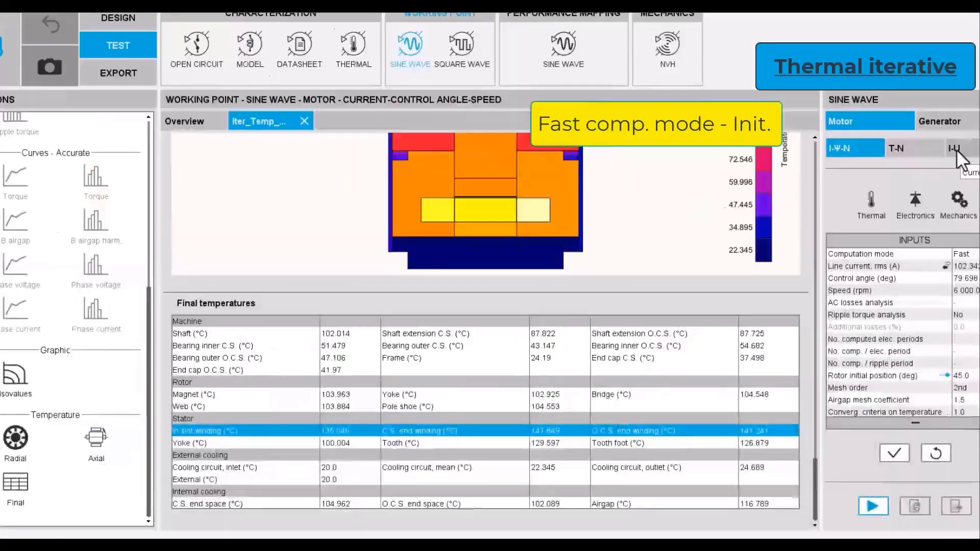
Step: Set the initial temperatures to 135 °C straight winding, 148 °C C.S. end winding, 141 °C O.C.S. end winding and 104 °C magnet
click(841, 219)
click(568, 242)
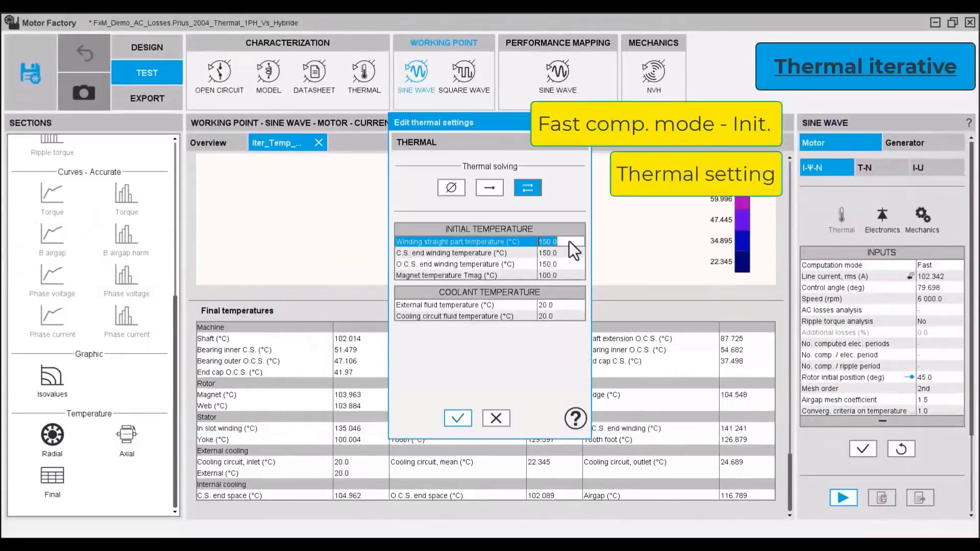
text(135)
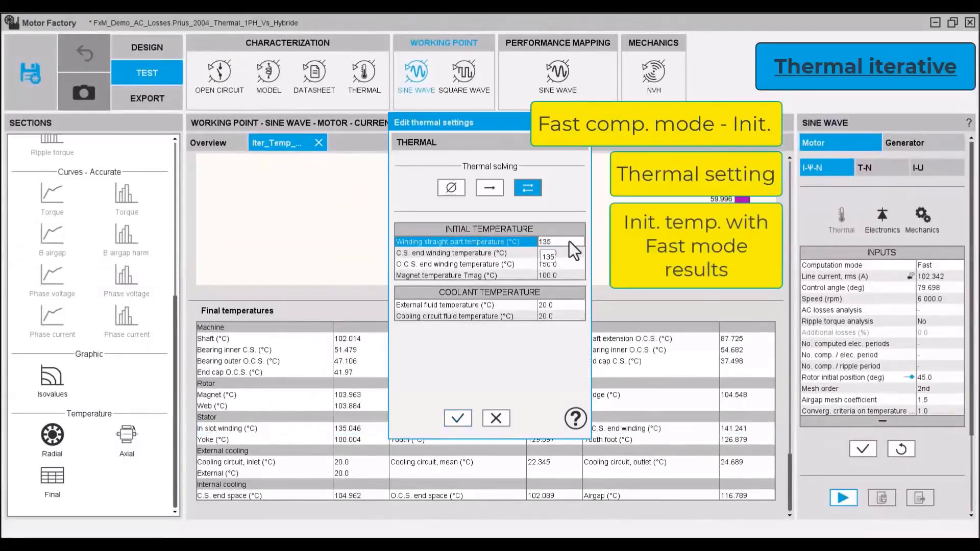
key(Tab)
text(142)
key(Tab)
text(141)
key(Tab)
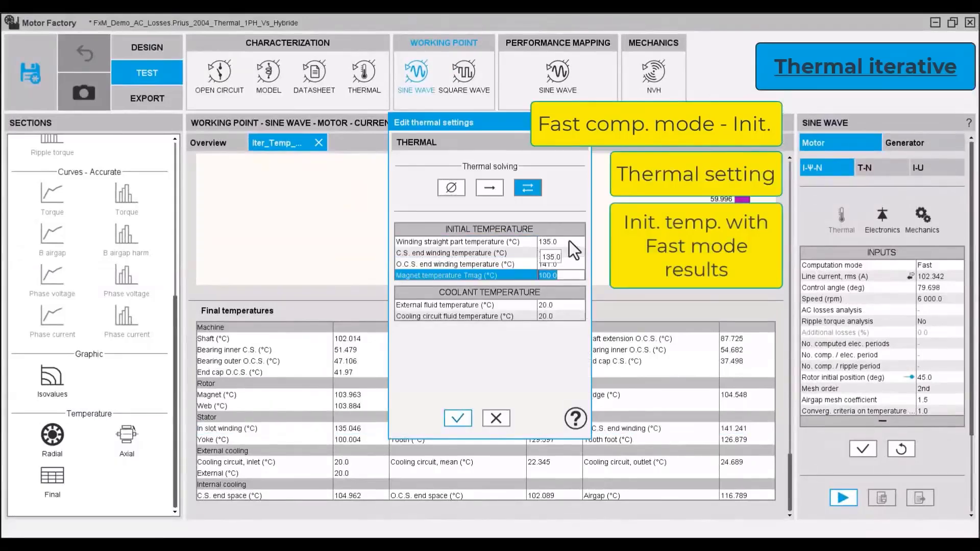
click(462, 419)
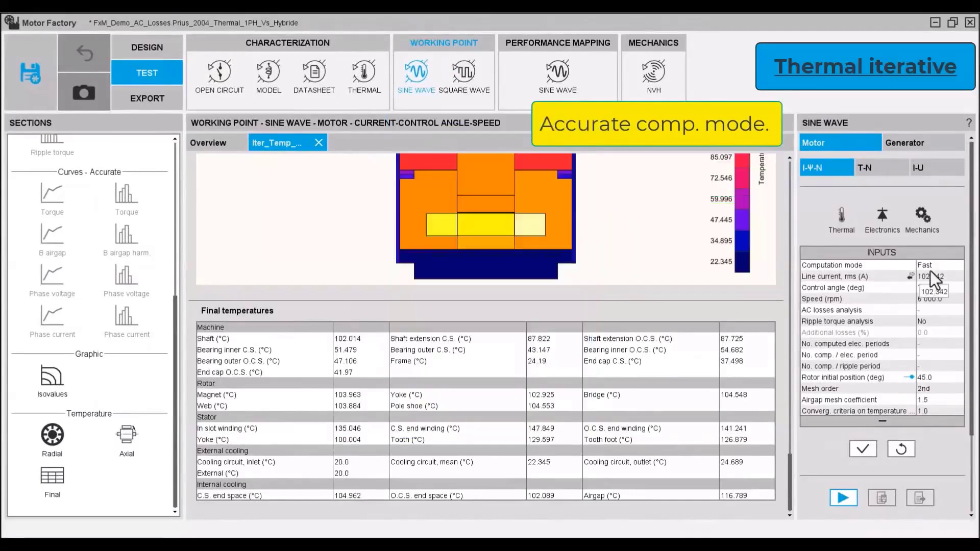
Step: Run the test in Accurate mode with FE-One phase AC losses analysis and 80 computations per electrical period
click(929, 269)
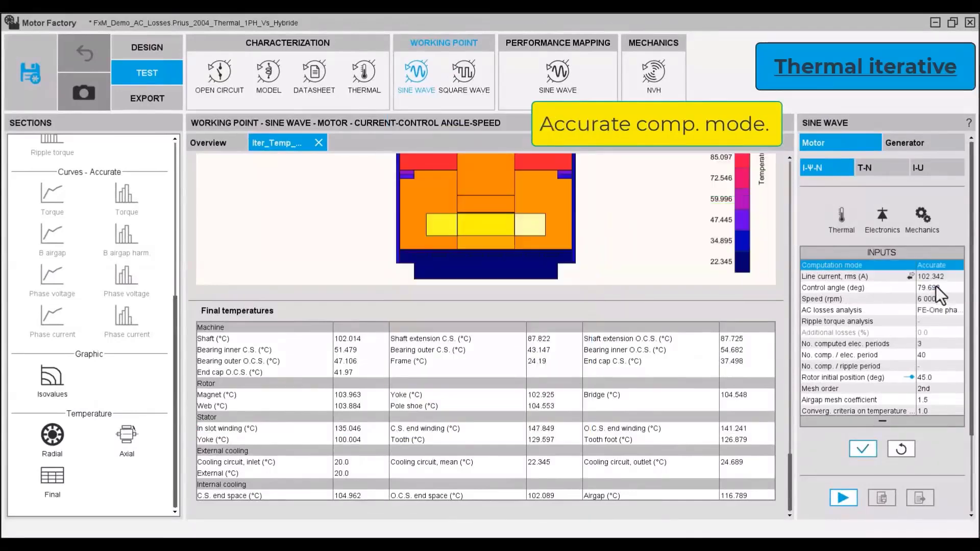
click(924, 355)
text(80)
key(Return)
click(862, 451)
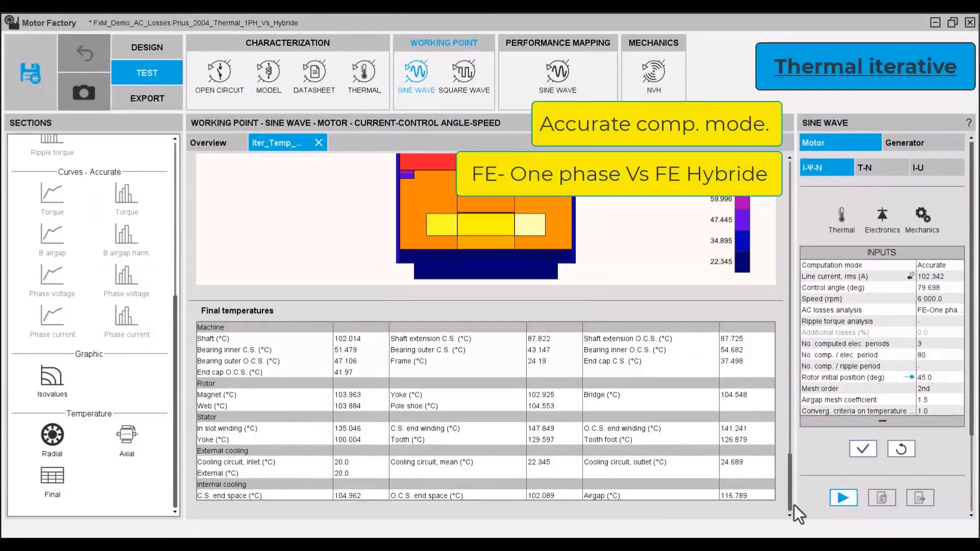
click(846, 498)
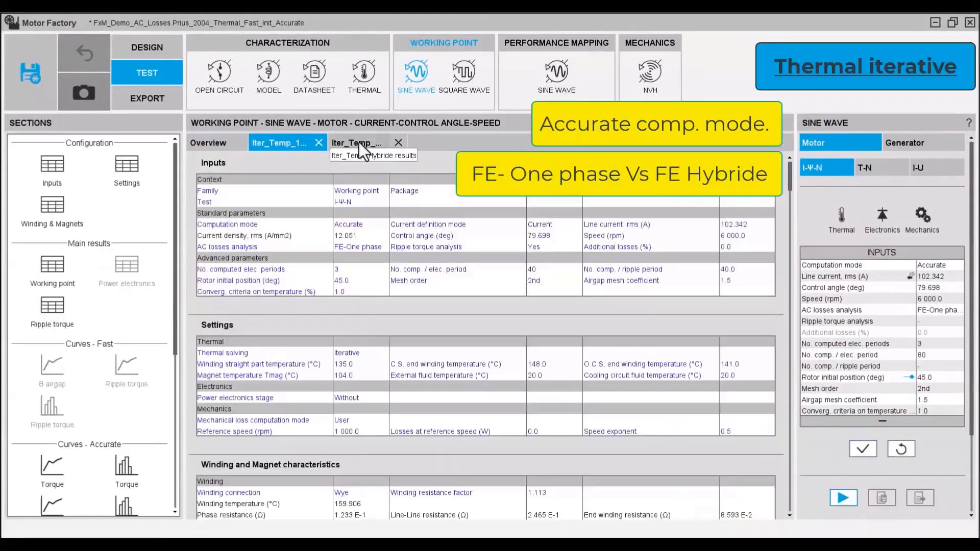
Step: Compare the magnet and in-slot winding final temperatures between the Iter_Temp_1PH and Iter_Temp_Hybride results
scroll(84, 431, down, 5)
click(56, 482)
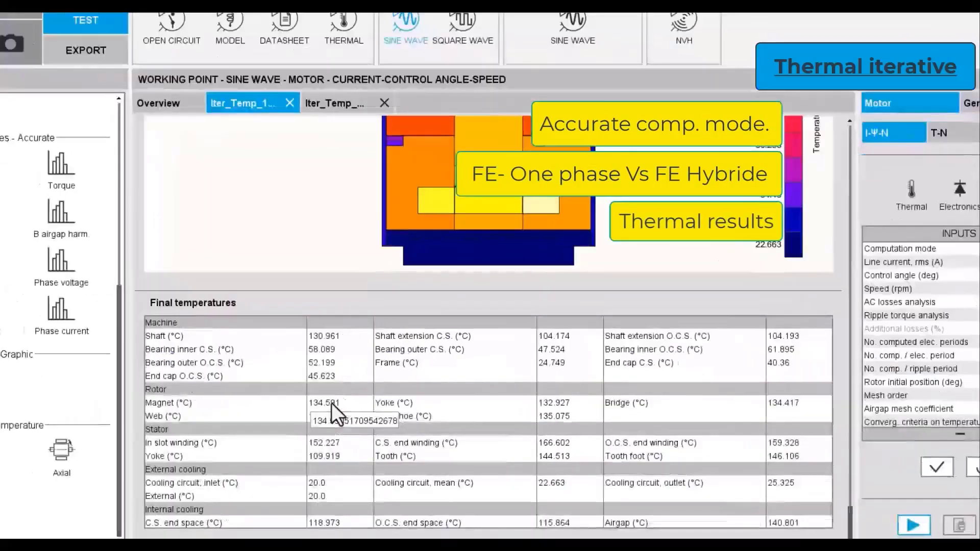
click(346, 394)
click(356, 429)
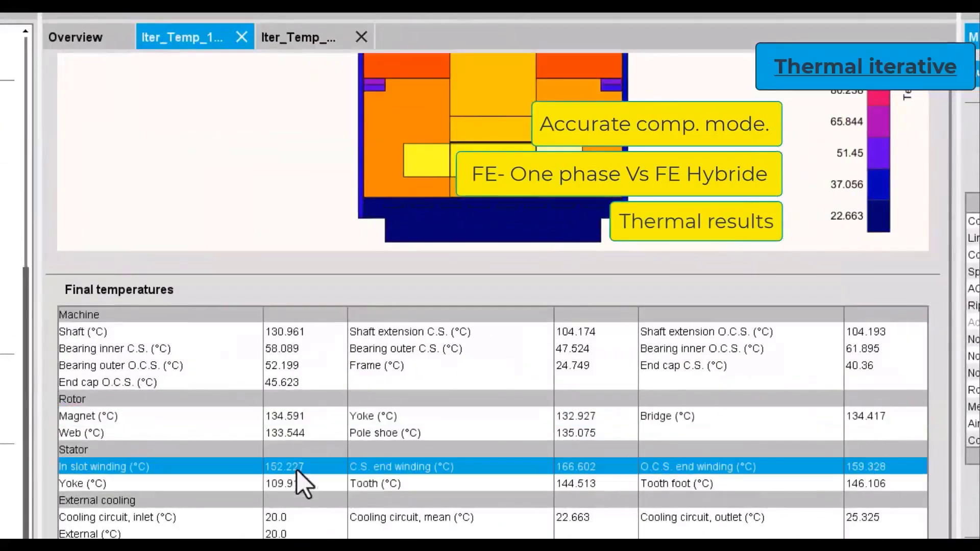
click(305, 46)
click(288, 417)
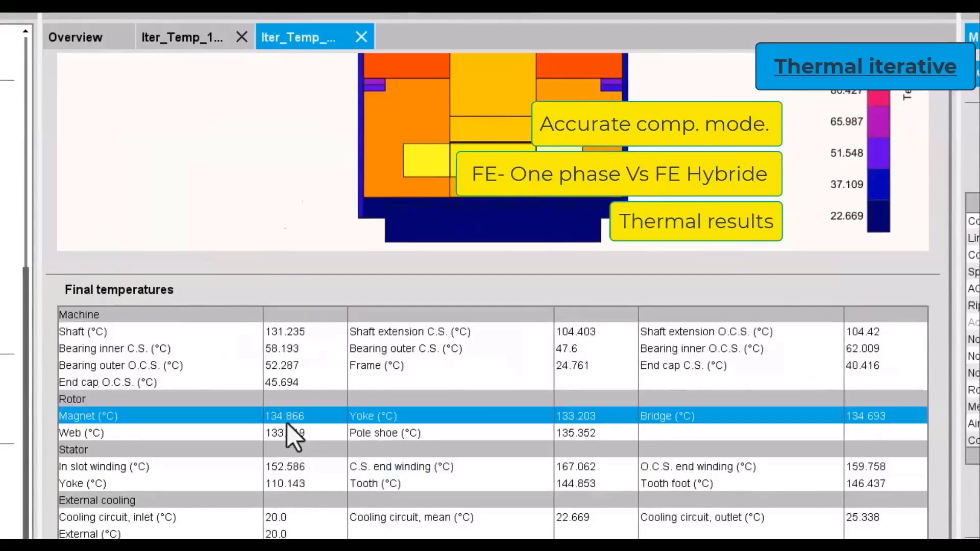
click(299, 467)
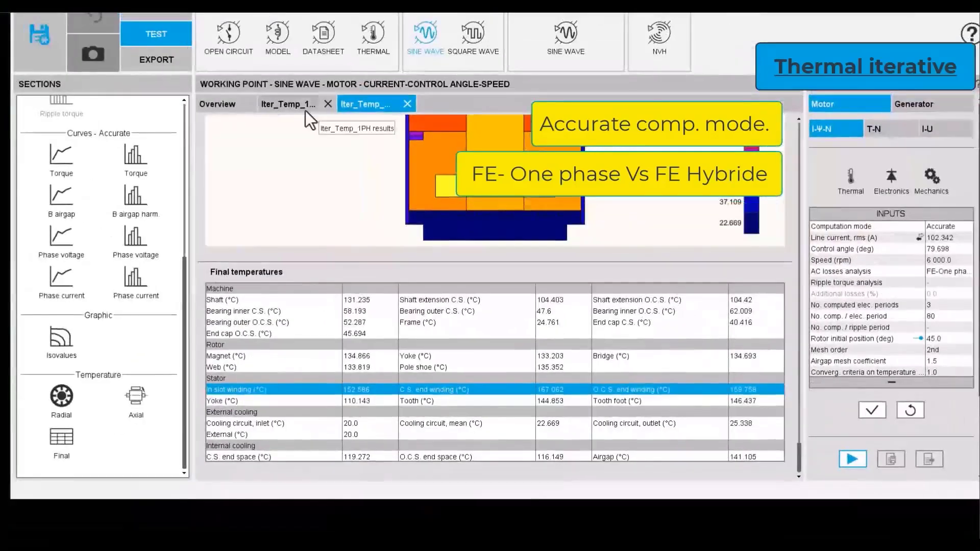
Step: Compare the mechanical torque and total stator AC Joule losses between the Iter_Temp_1PH and Iter_Temp_Hybride results
click(182, 37)
scroll(103, 210, up, 5)
click(70, 233)
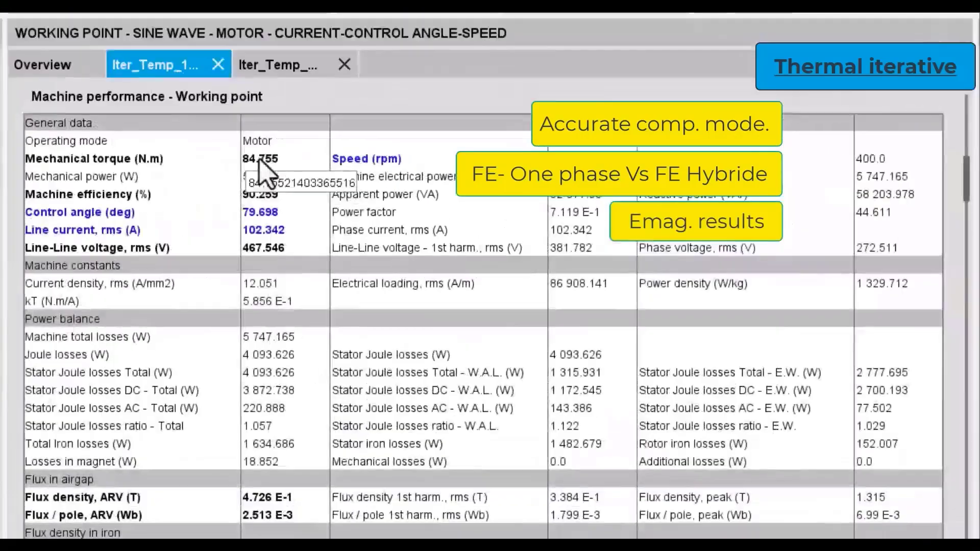
click(331, 162)
click(333, 340)
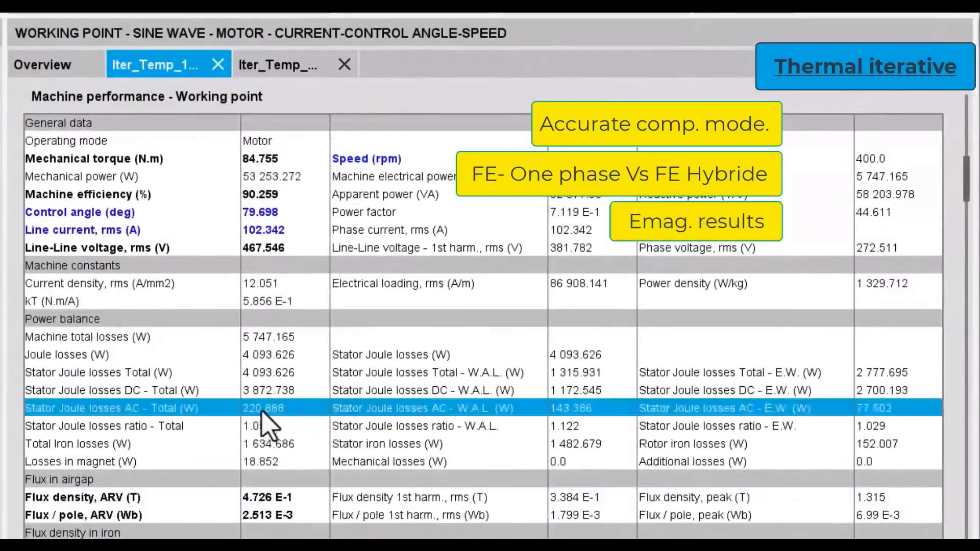
click(294, 65)
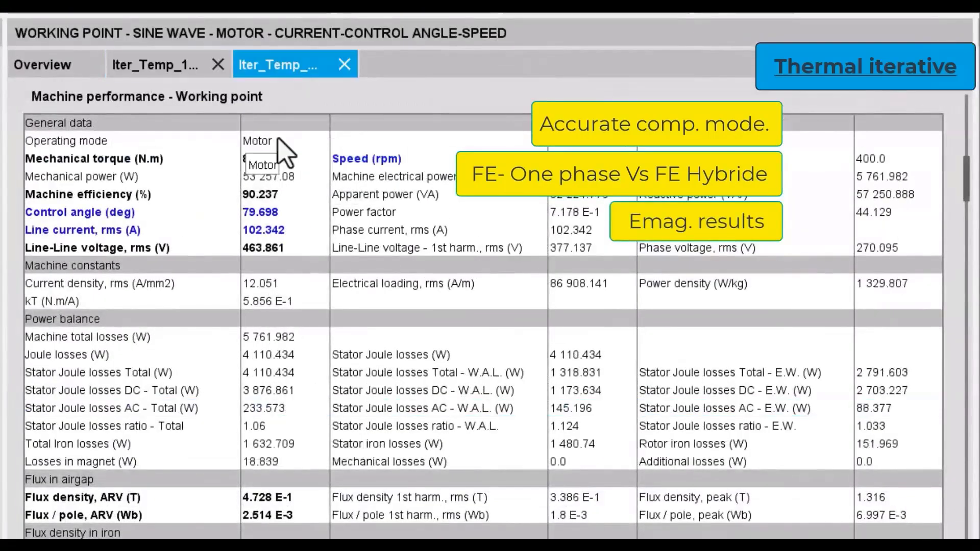
click(278, 159)
click(281, 408)
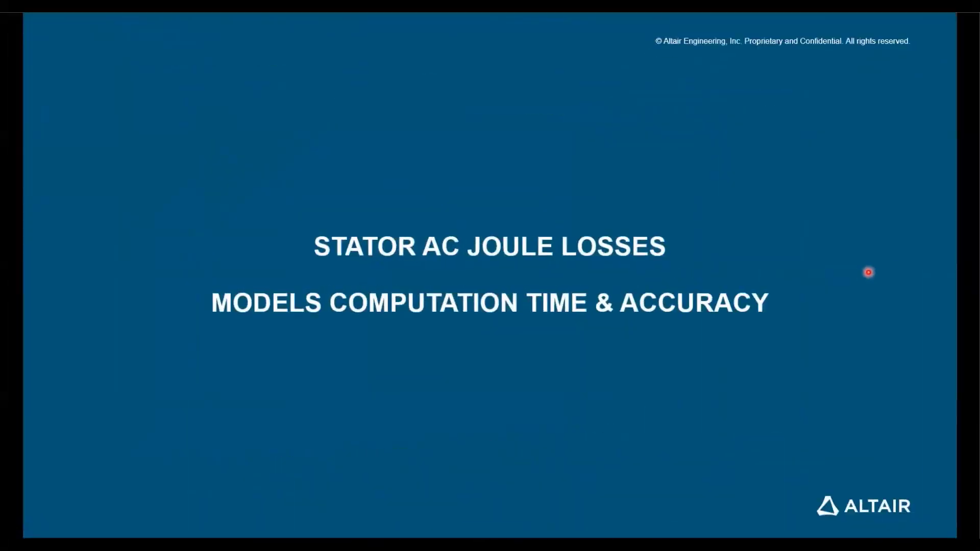
key(Right)
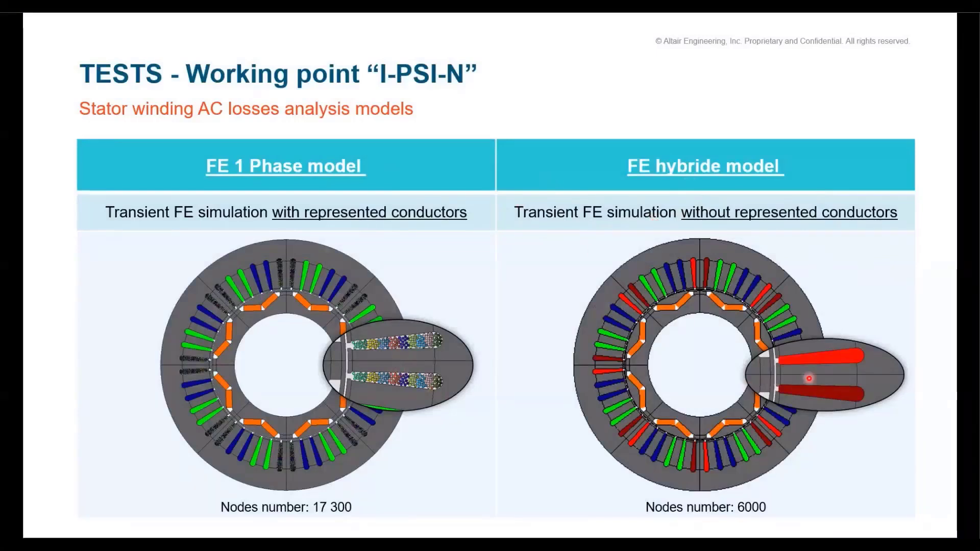
key(Right)
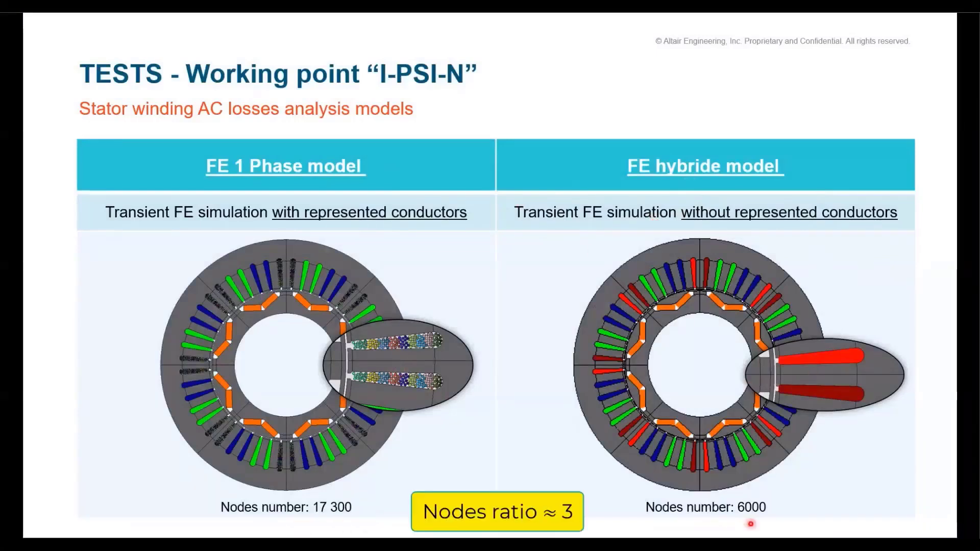
key(Right)
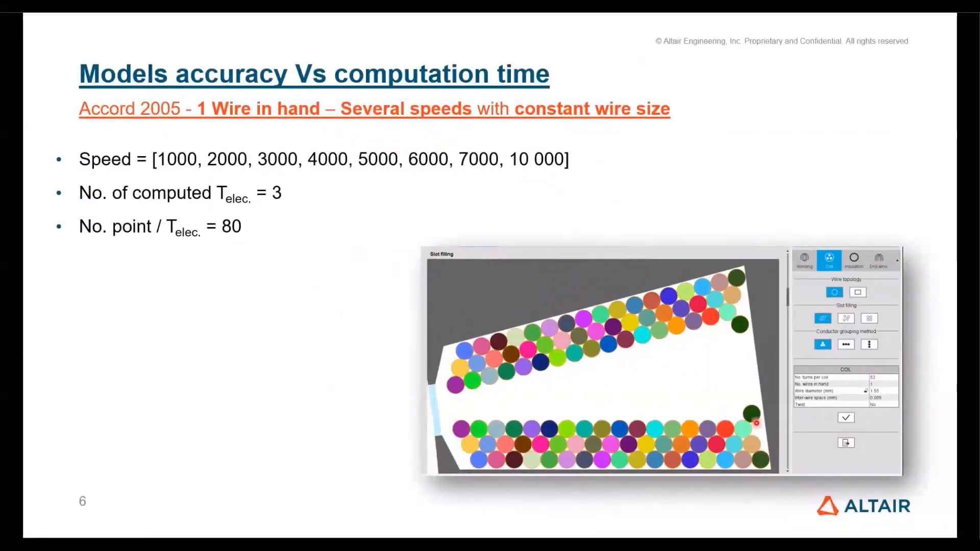